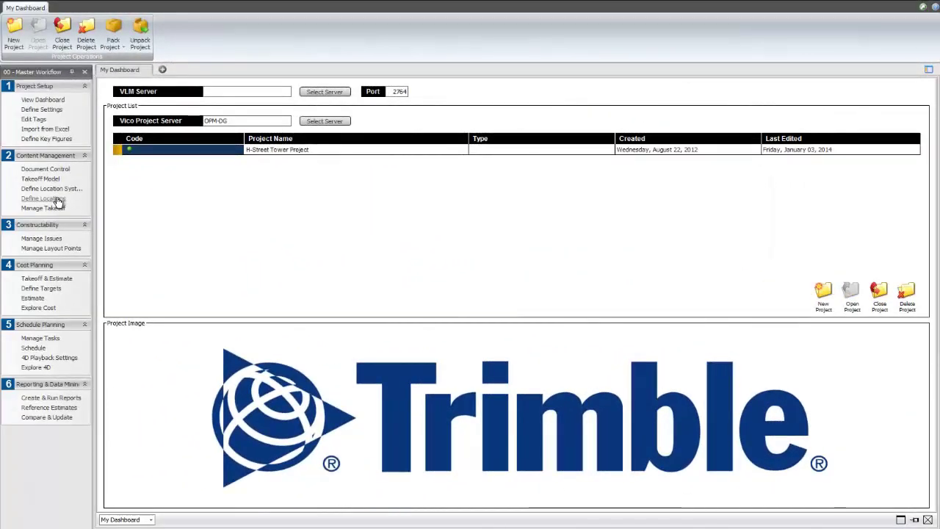
Show Level 2 as a full floor plan and start a polyline split line above it
click(94, 163)
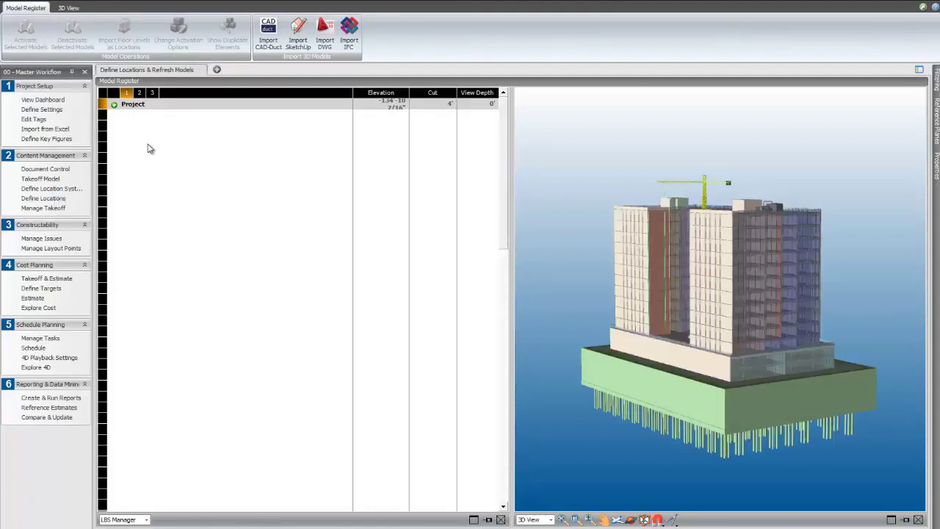
click(114, 105)
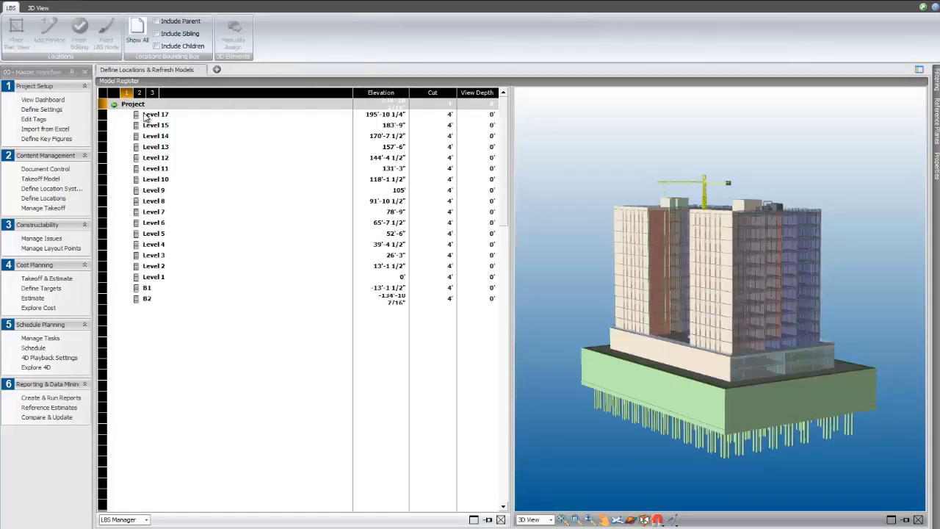
click(154, 266)
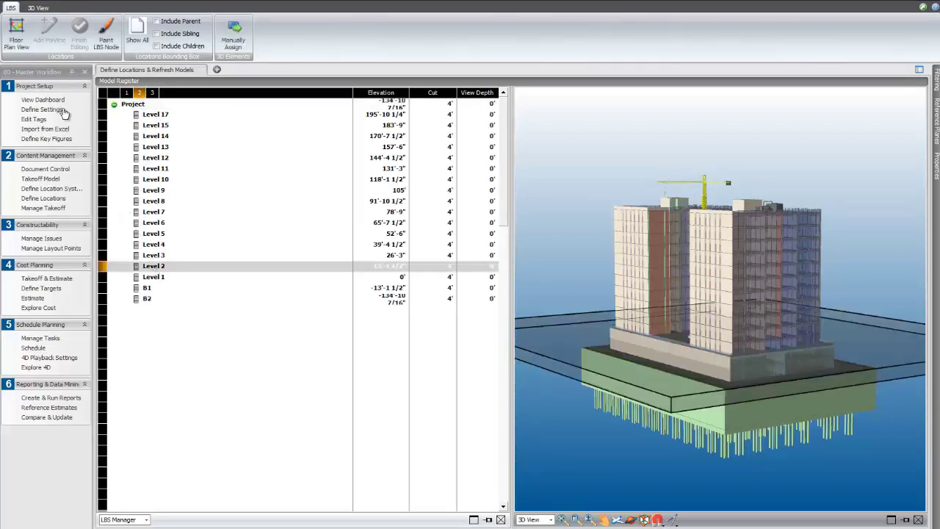
click(16, 33)
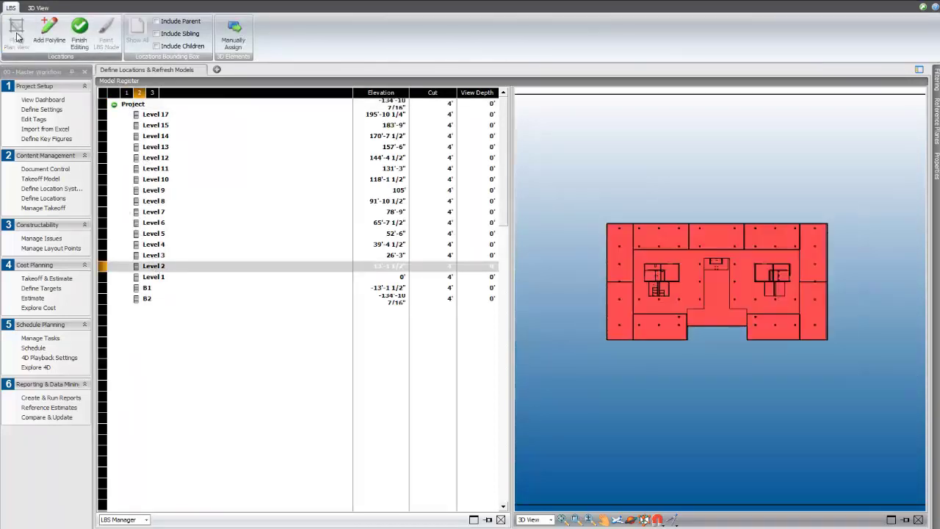
click(564, 518)
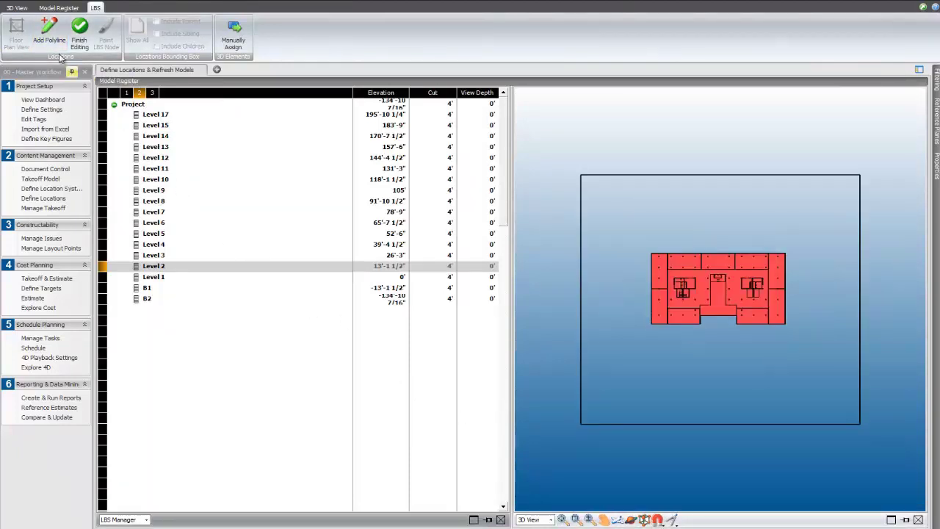
click(47, 29)
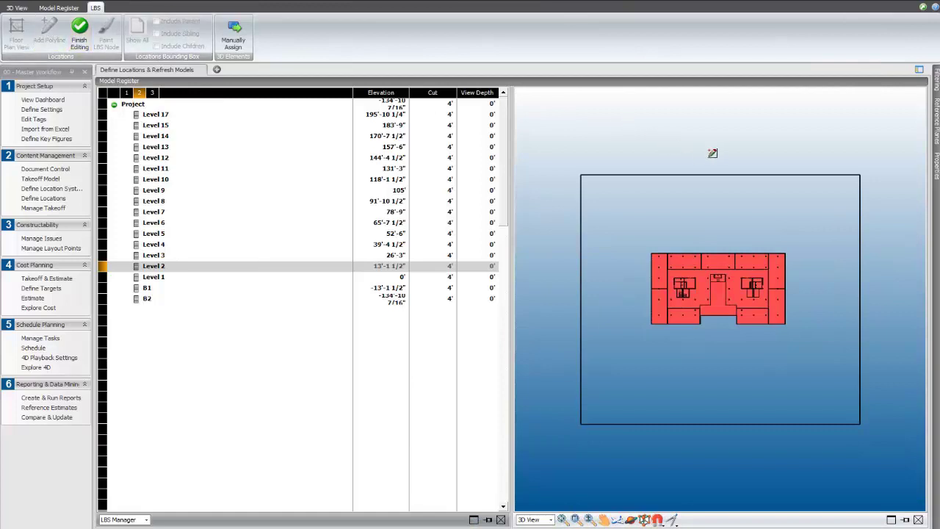
click(716, 158)
Finish the split line below the plan and copy Level 2's two child zones
double_click(722, 445)
right_click(158, 271)
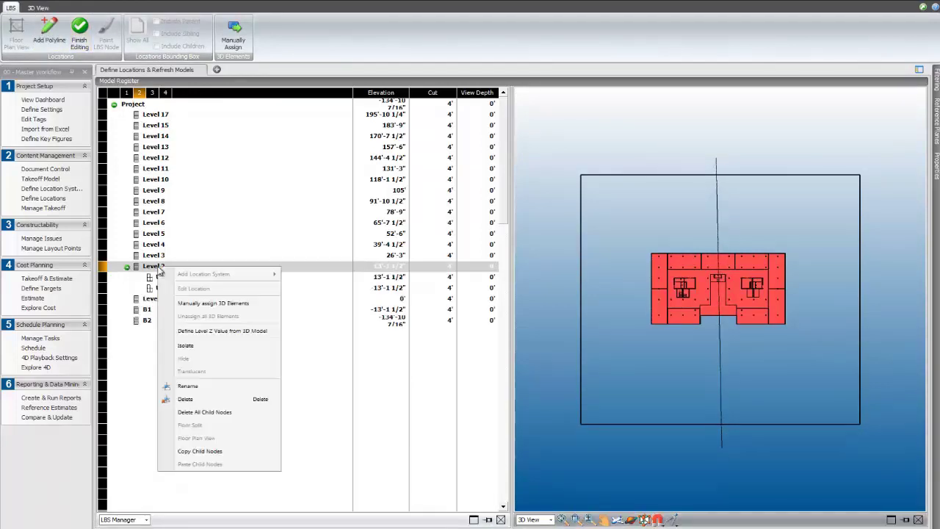
click(222, 451)
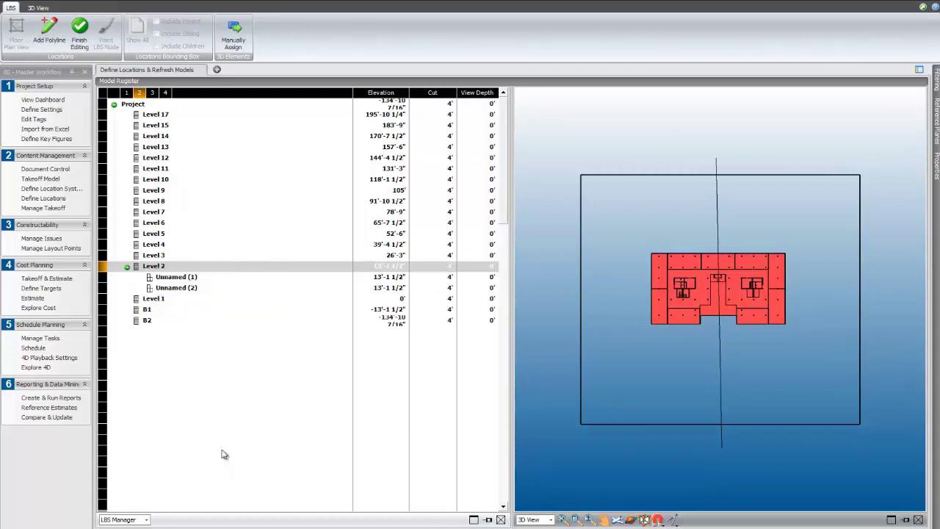
Paste the copied child zones into Levels 3 and 4, then expand both levels
right_click(158, 257)
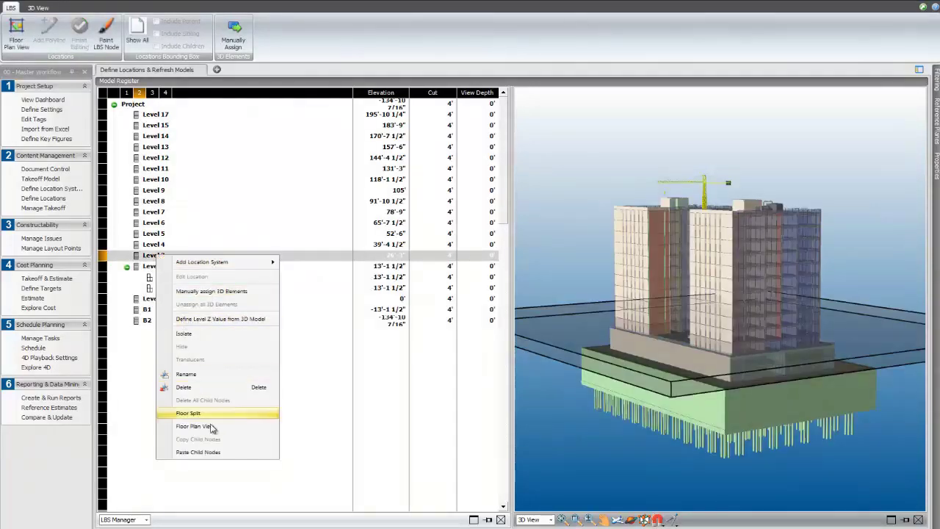
click(224, 453)
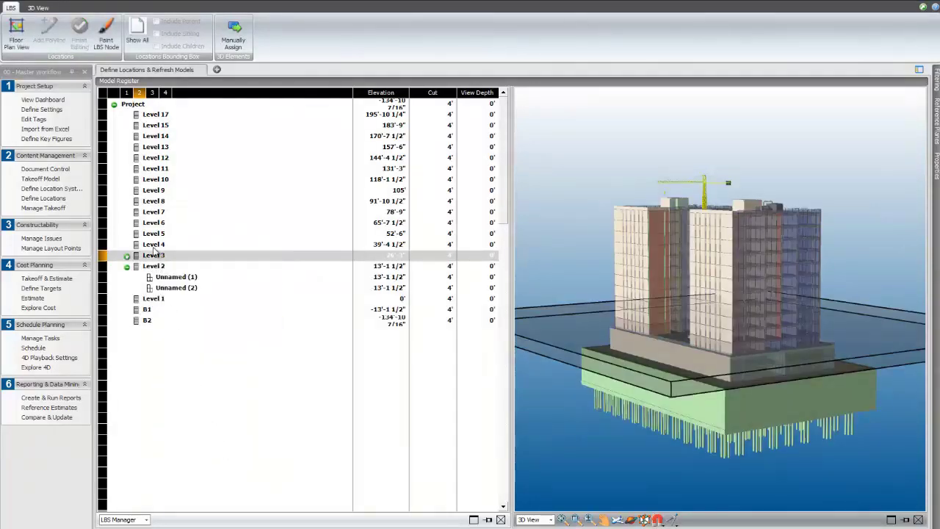
click(153, 246)
right_click(153, 246)
click(219, 441)
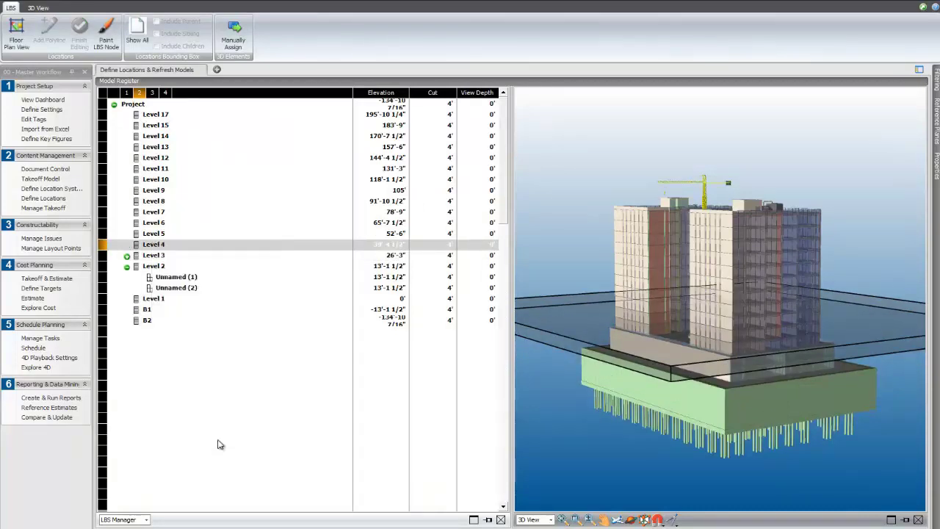
click(126, 256)
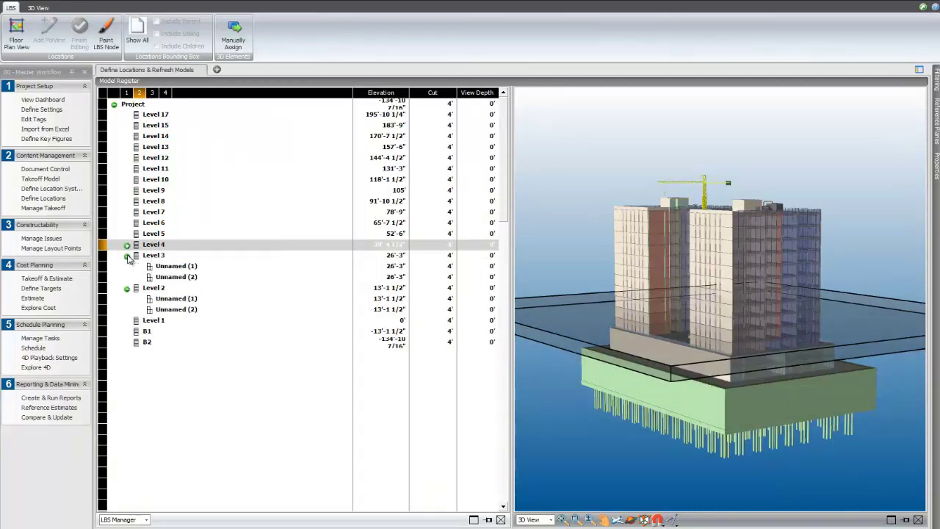
click(126, 244)
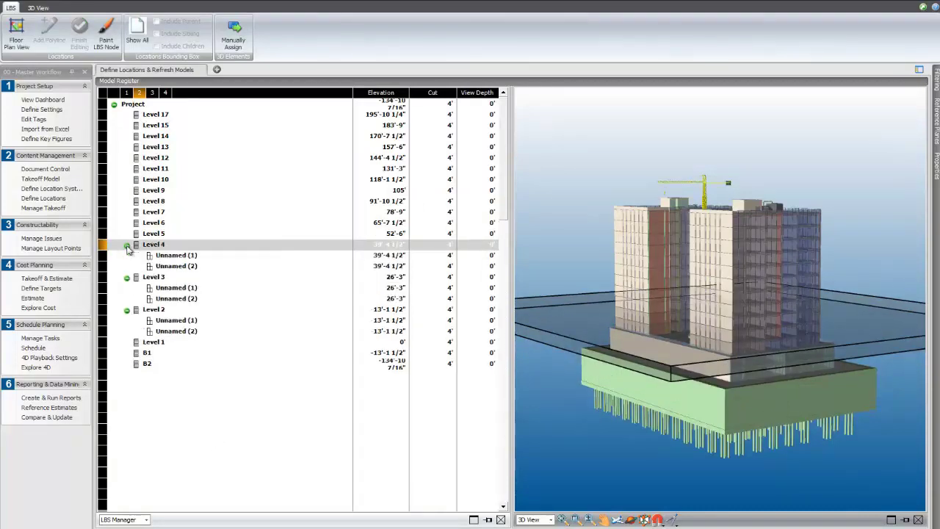
Open Document Control, widen the register, and select 00-MASS V1, 00-MASS INT, 02-SUB and 03-SUP V3
click(65, 170)
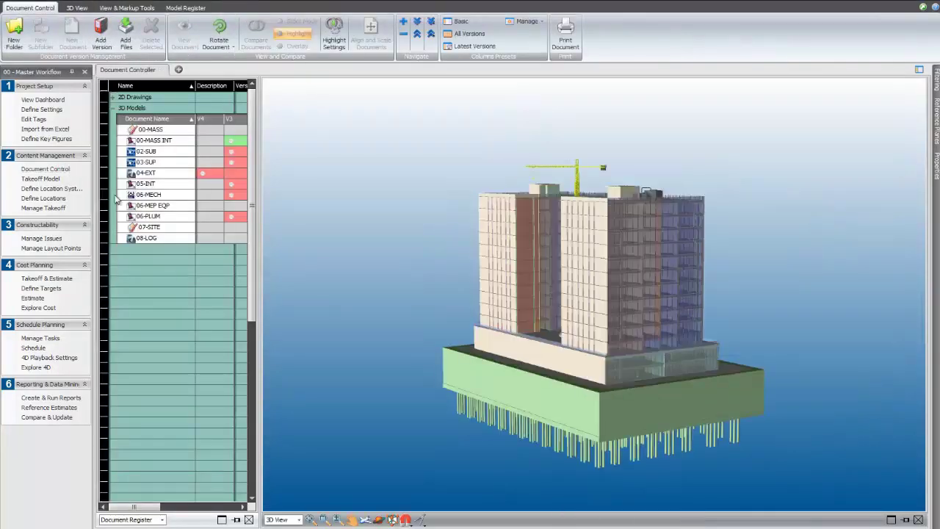
drag(255, 258, 343, 257)
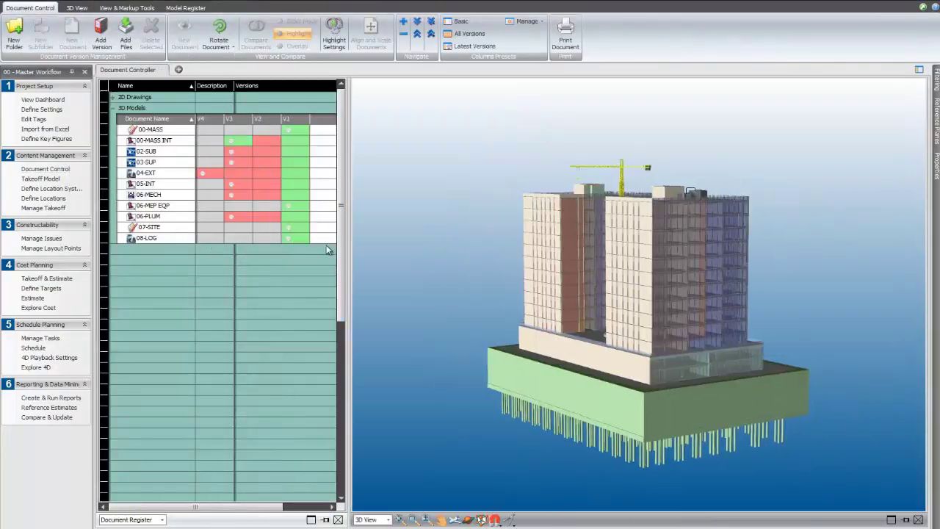
click(292, 130)
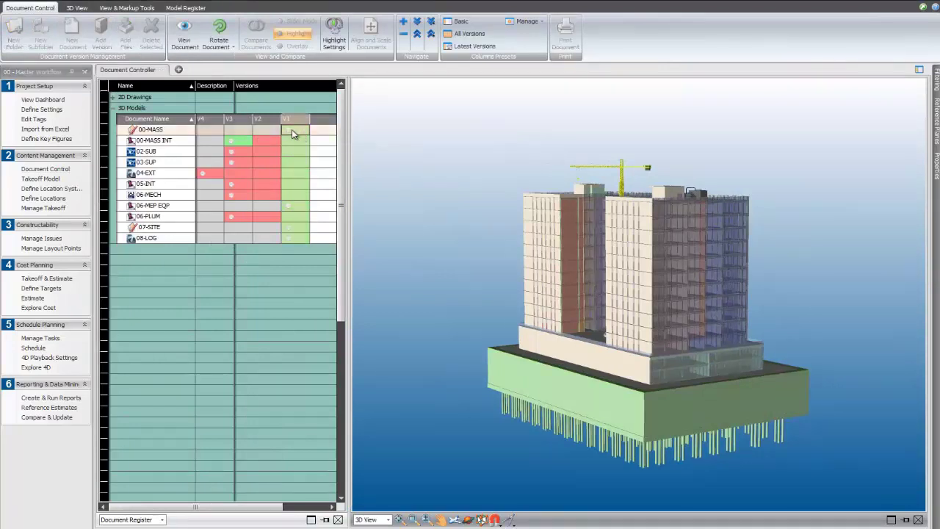
ctrl+click(239, 142)
ctrl+click(240, 151)
ctrl+click(242, 161)
Add 04-EXT V4, 05-INT V3, 06-MECH V3, 06-MEP EQP V1, 06-PLUM V3, 07-SITE V1, 08-LOG V1
ctrl+click(211, 174)
ctrl+click(240, 183)
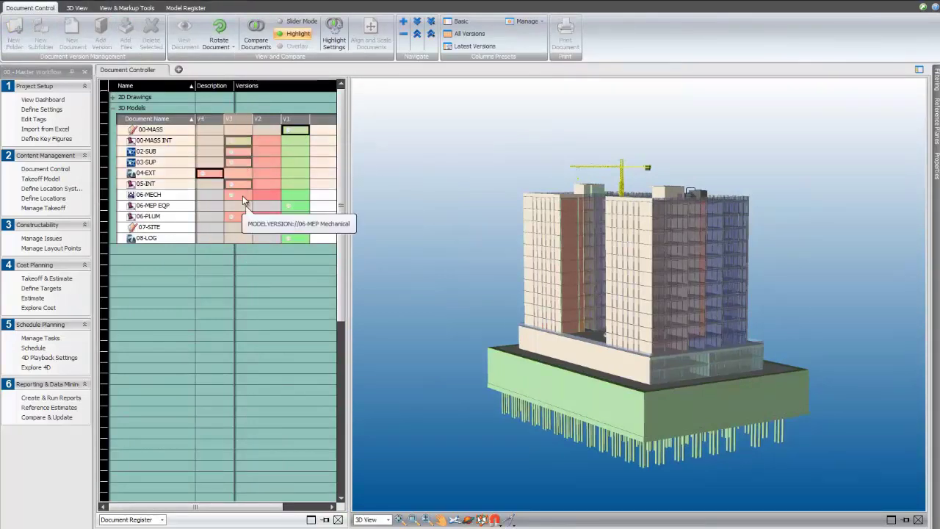
ctrl+click(239, 195)
ctrl+click(294, 206)
ctrl+click(239, 216)
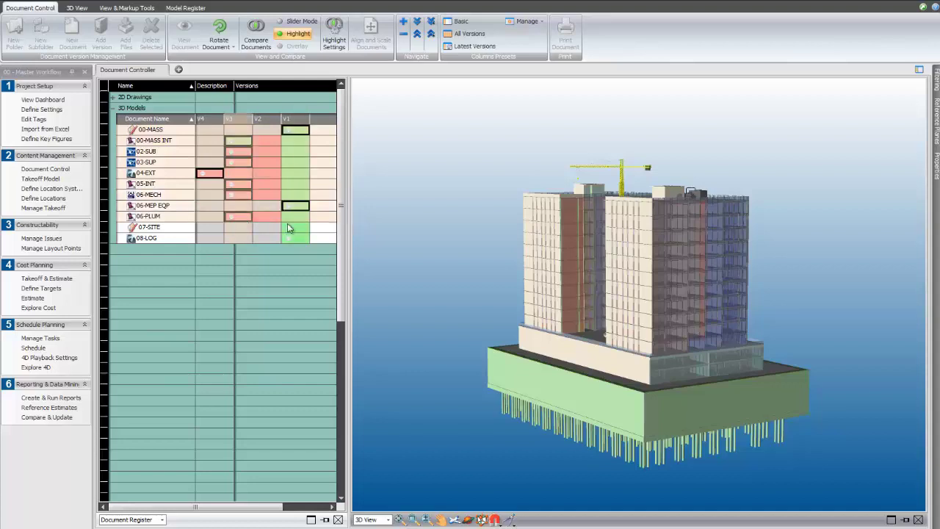
ctrl+click(295, 227)
ctrl+click(295, 237)
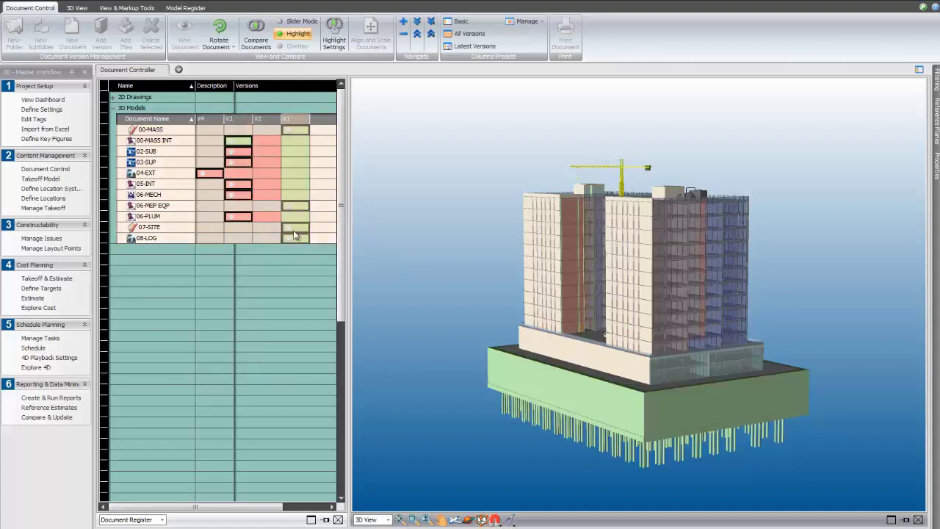
Review the Revit, Tekla, ArchiCAD and CAD-Duct activation parameters, then save and apply the options
click(192, 8)
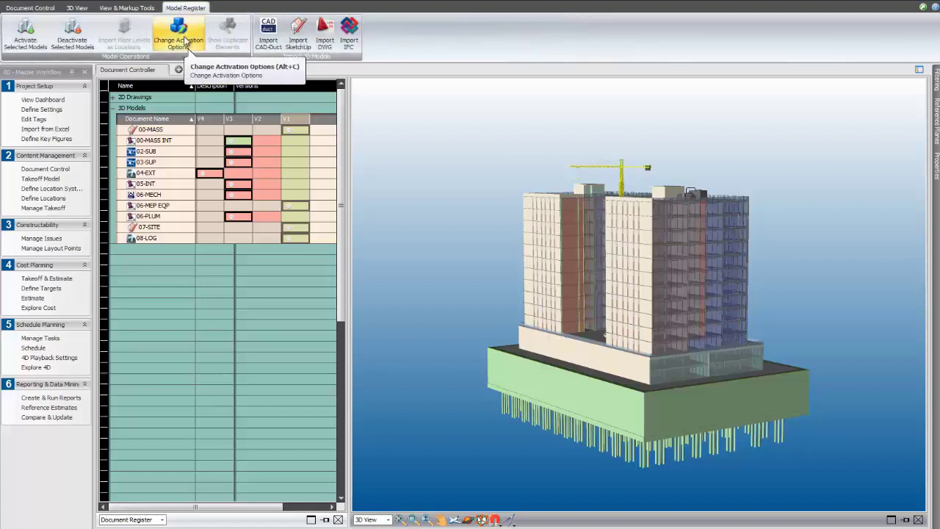
click(185, 40)
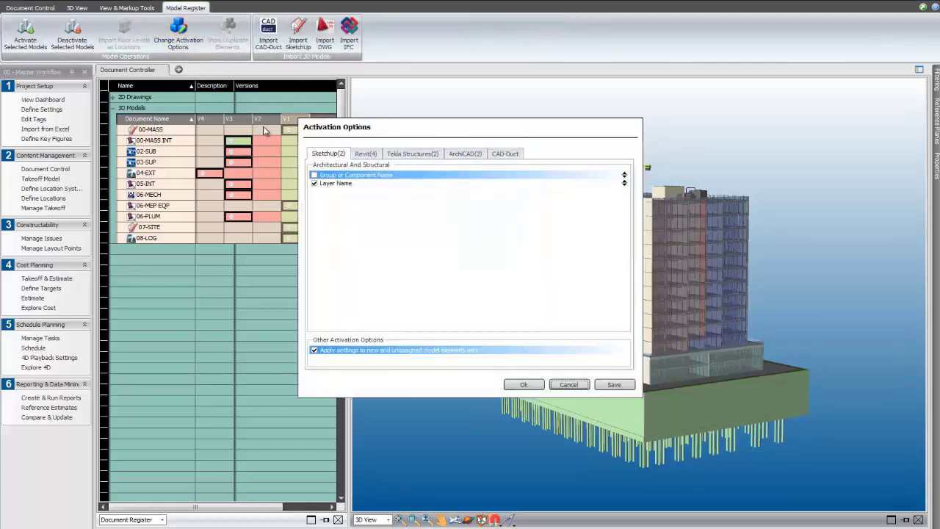
click(361, 156)
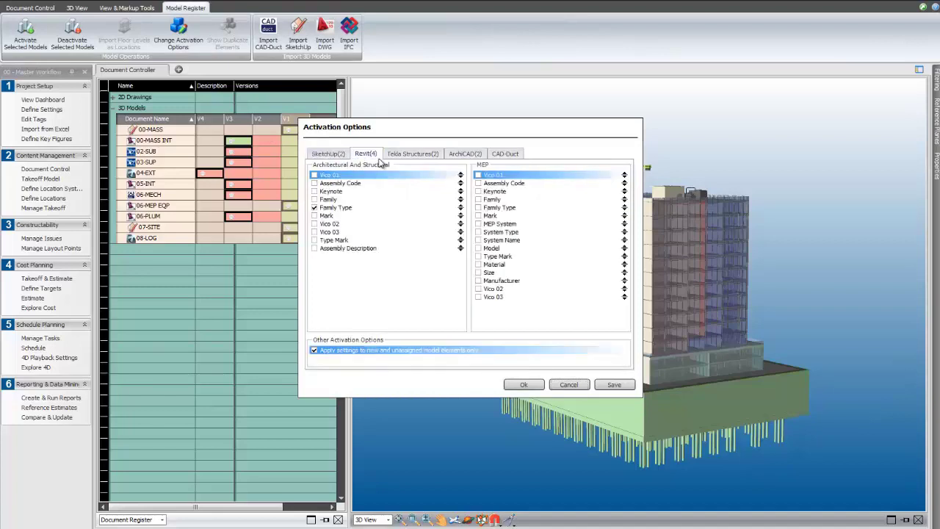
click(401, 156)
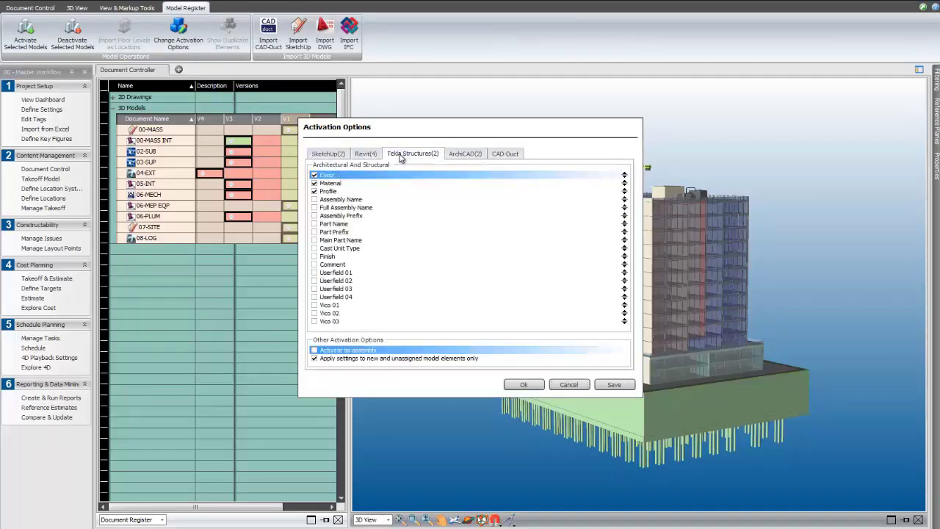
click(467, 155)
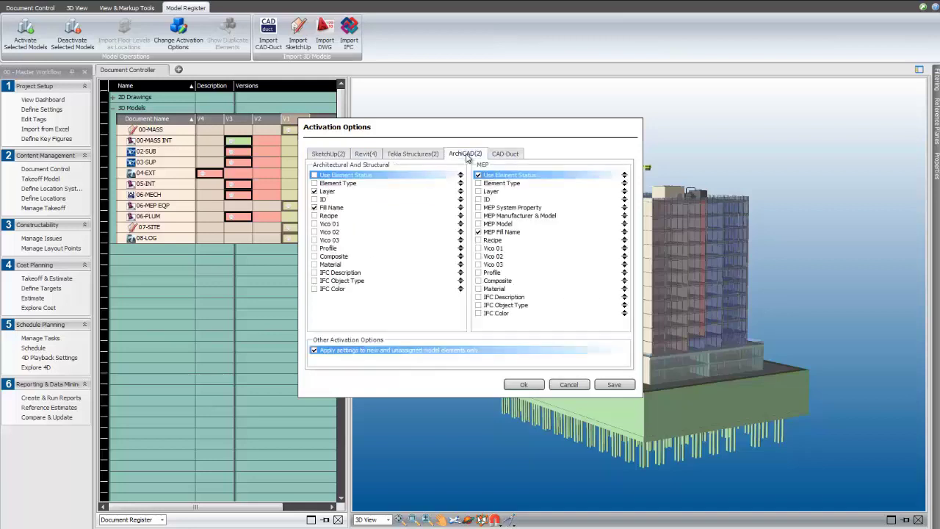
click(504, 154)
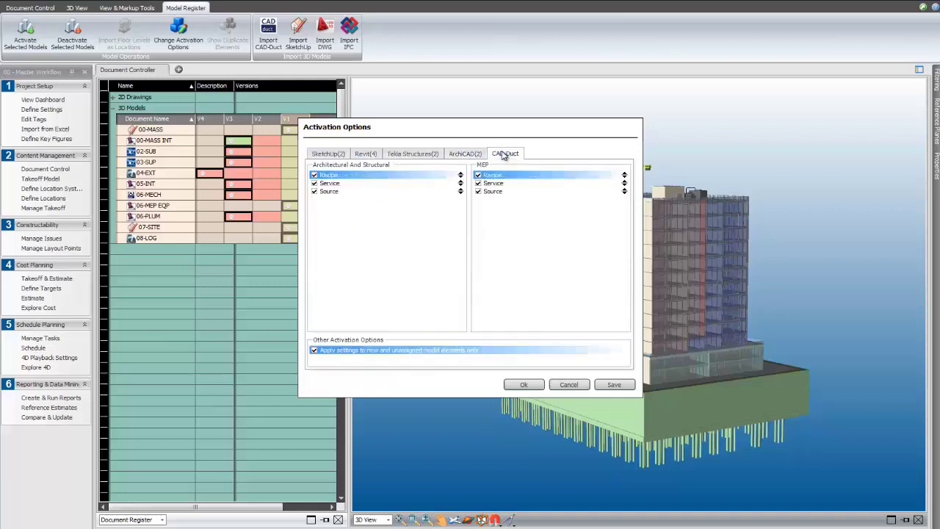
click(613, 385)
click(526, 386)
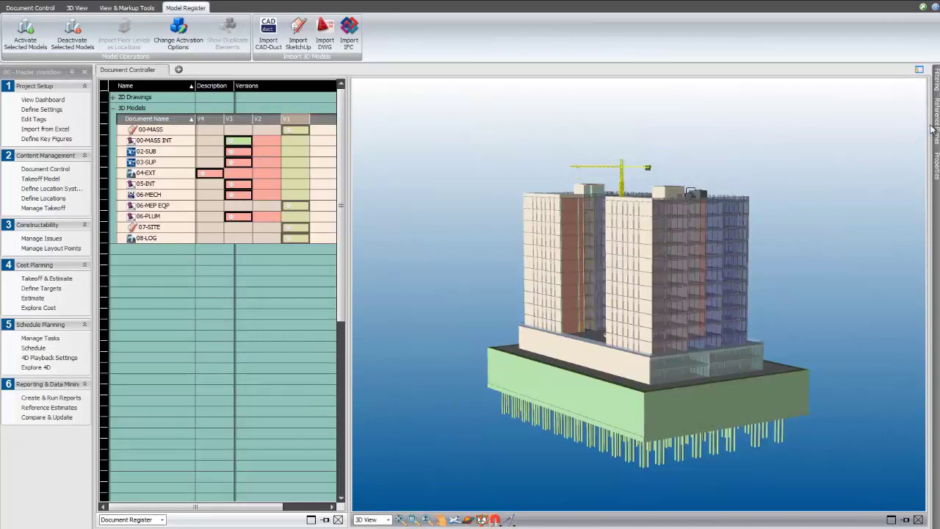
Pin the Reference Planes panel and start creating new reference planes from the LBS
mouse_move(937, 126)
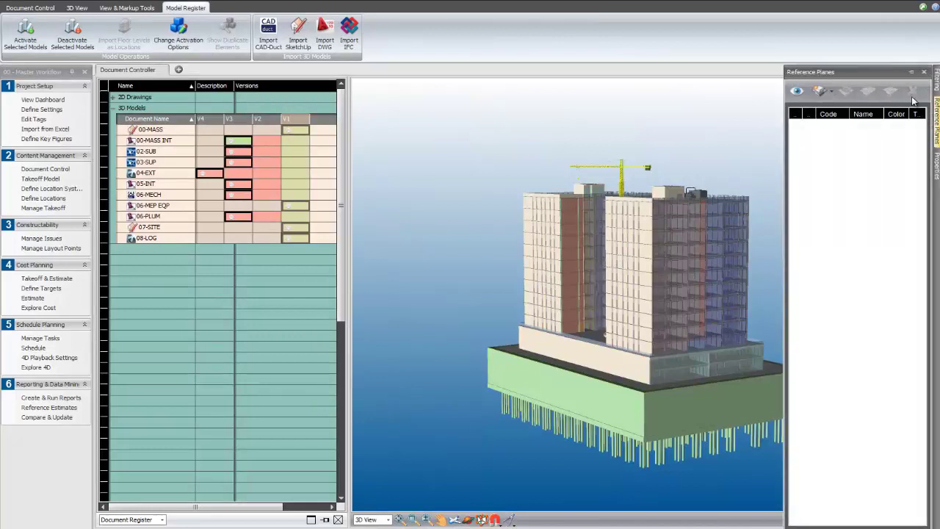
click(912, 73)
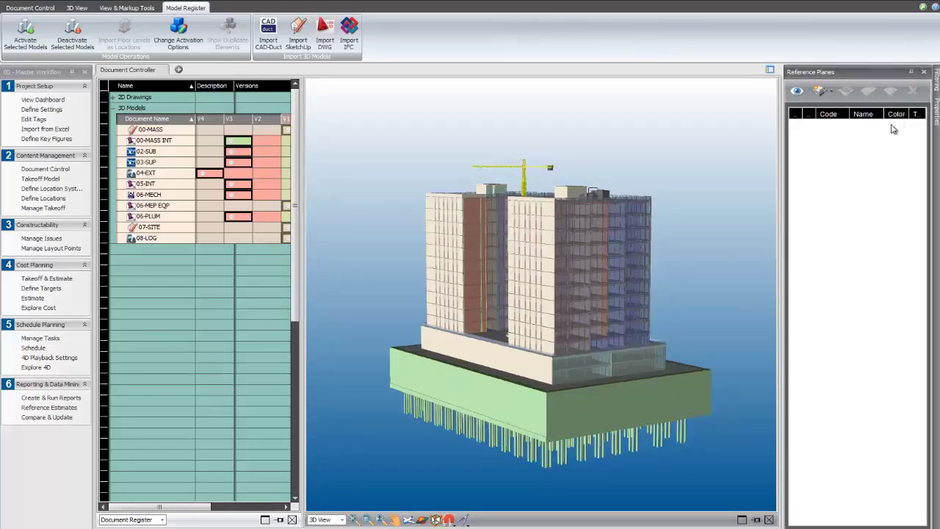
click(832, 95)
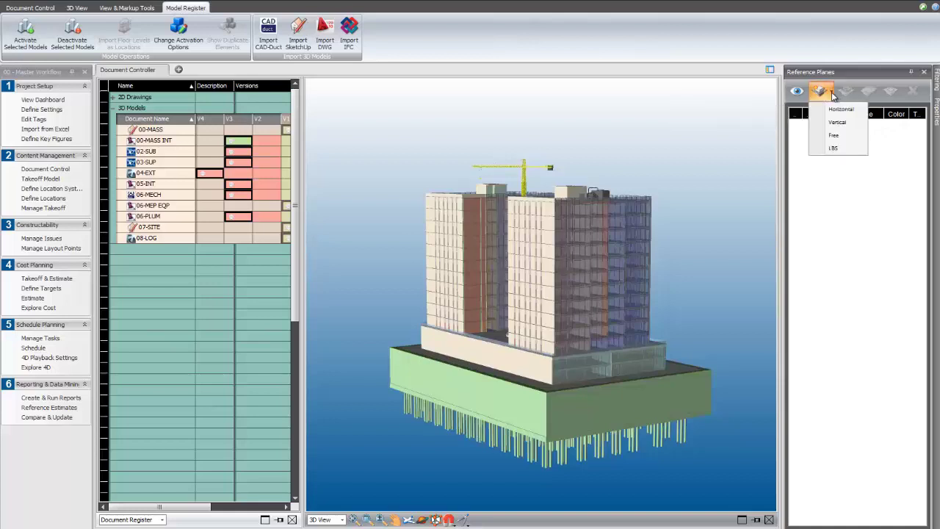
click(835, 148)
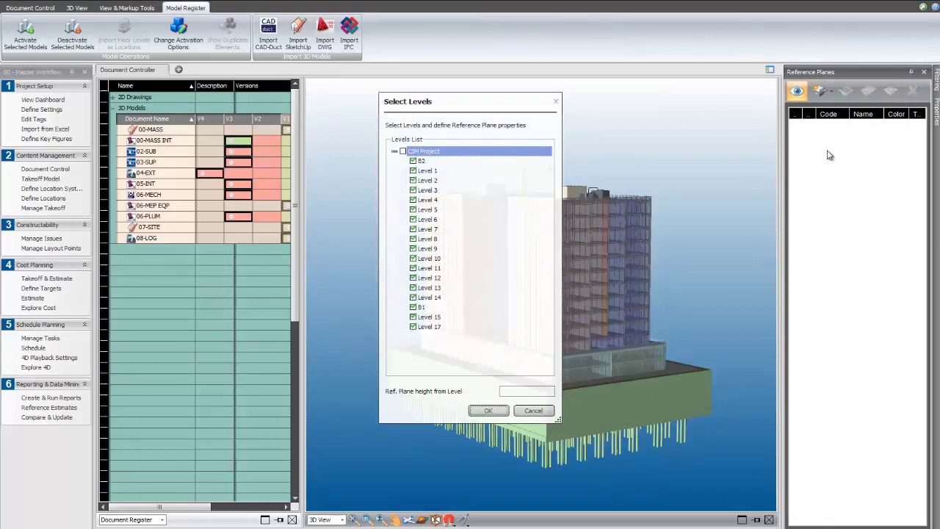
Select only Levels 2, 3, 4 and 5, create their planes, and collapse 3D Models
click(402, 152)
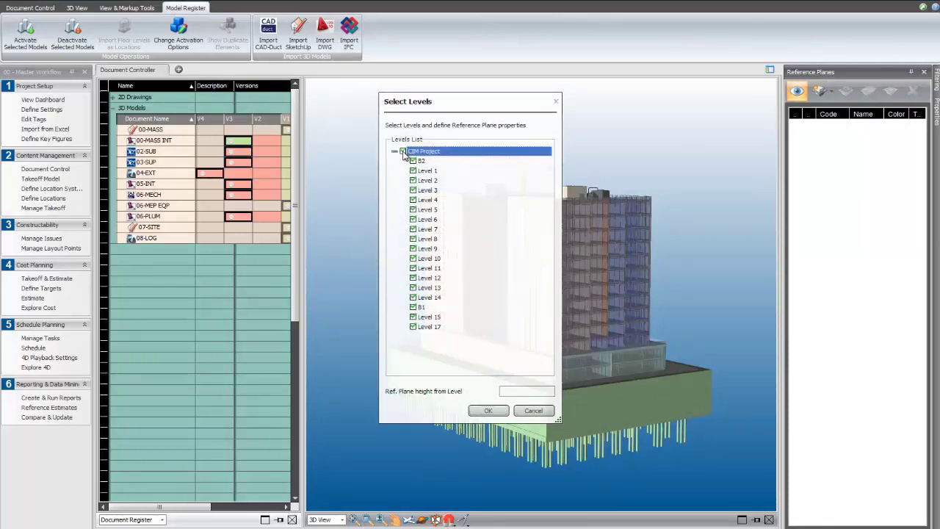
click(413, 181)
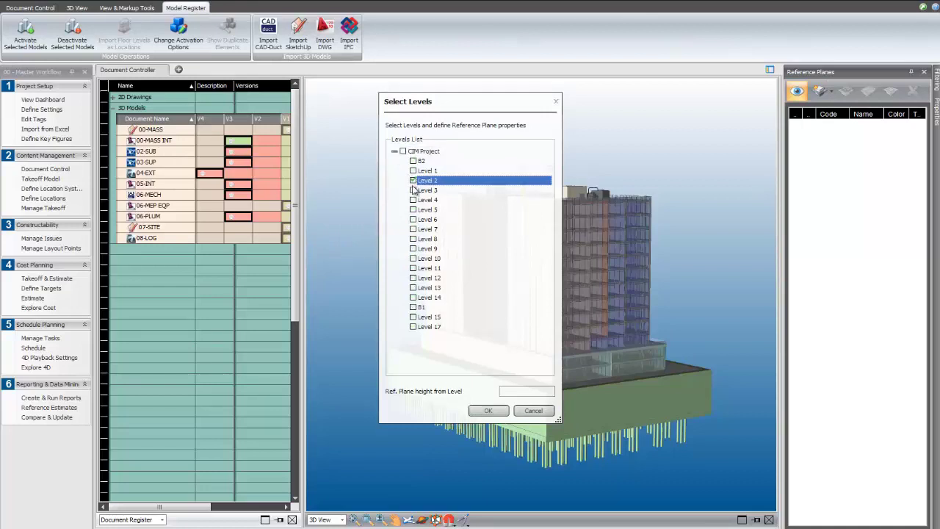
click(413, 191)
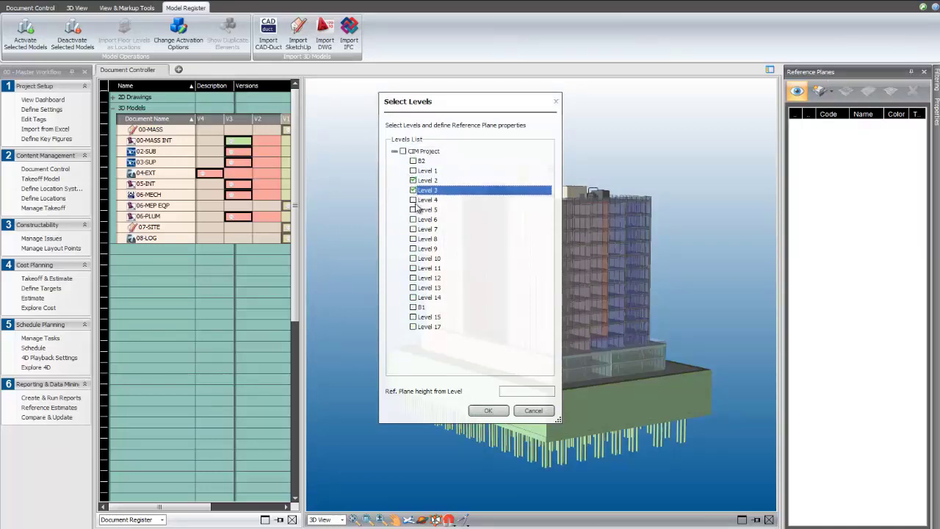
click(413, 201)
click(413, 210)
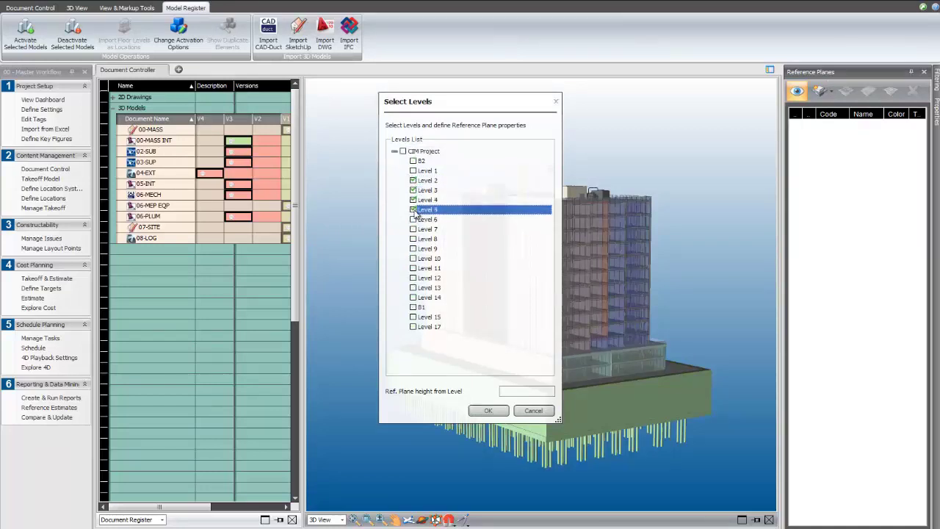
click(499, 409)
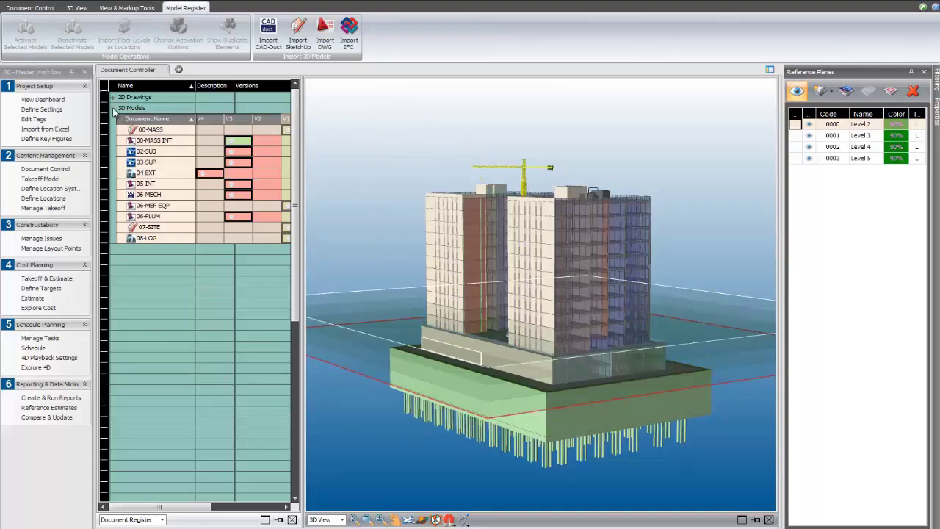
click(114, 109)
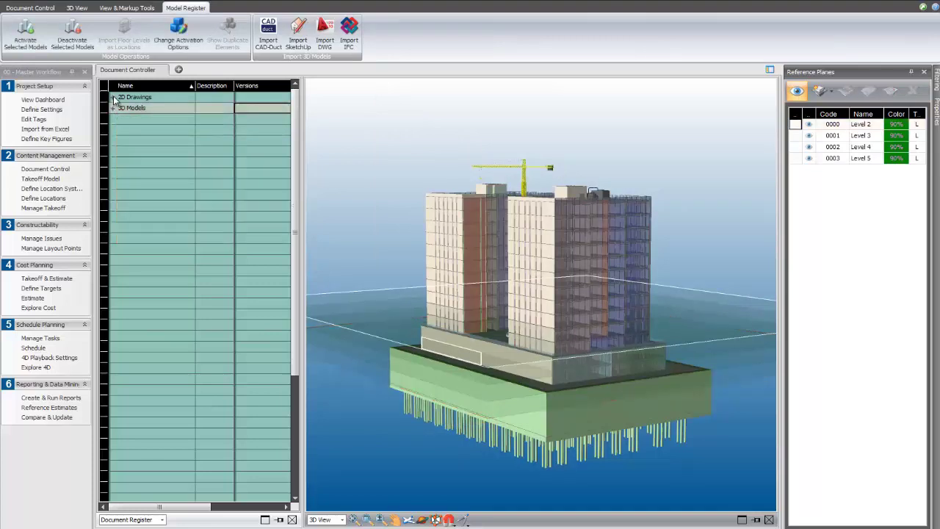
Expand the 2D Drawings list and widen the document grid
click(114, 98)
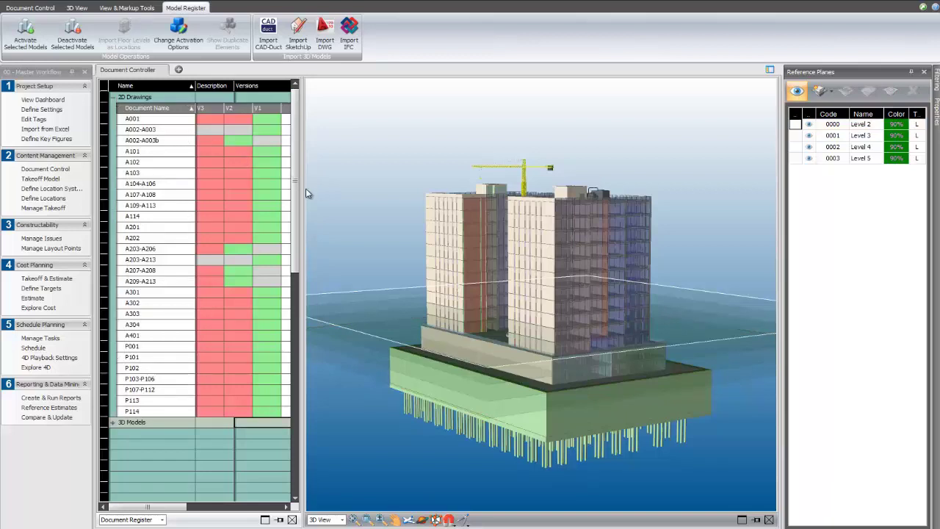
drag(305, 186, 354, 189)
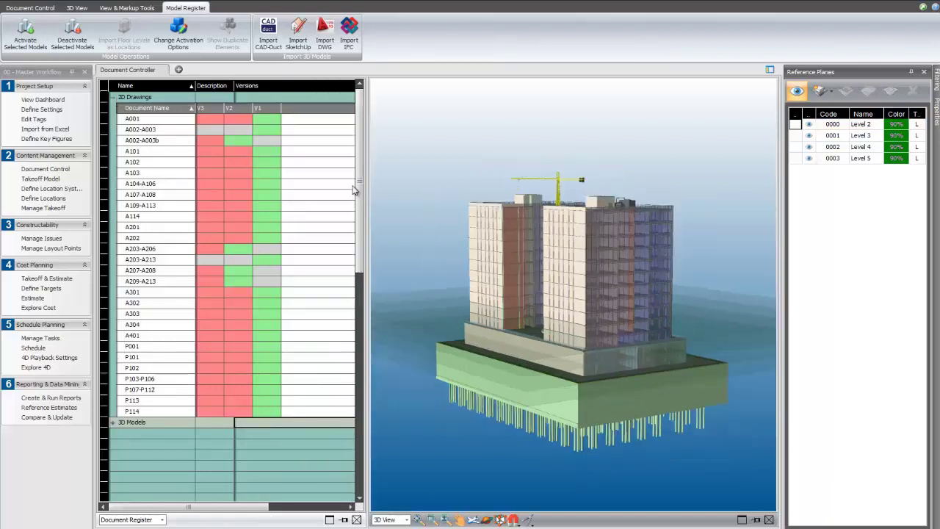
click(209, 109)
Add the LOC and TYP FOR columns to the drawing list via the Column Selector
right_click(210, 109)
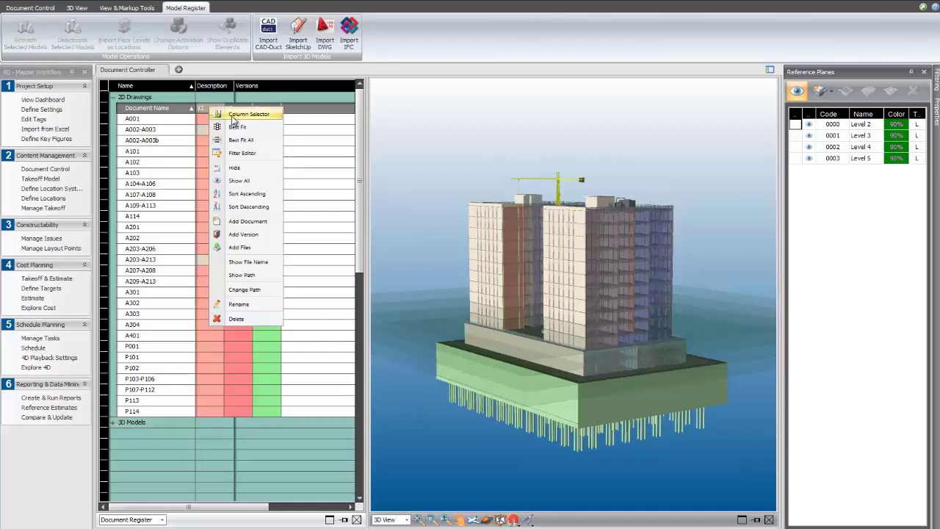
click(233, 115)
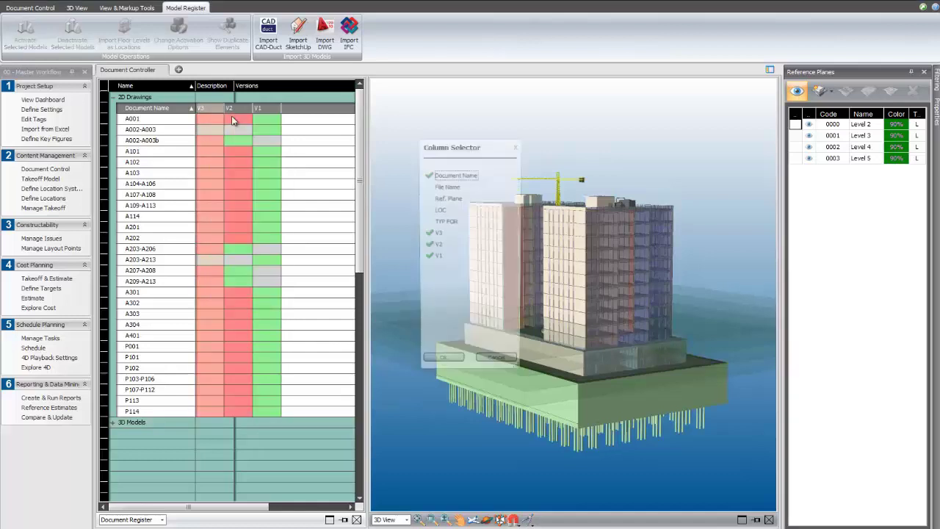
click(427, 210)
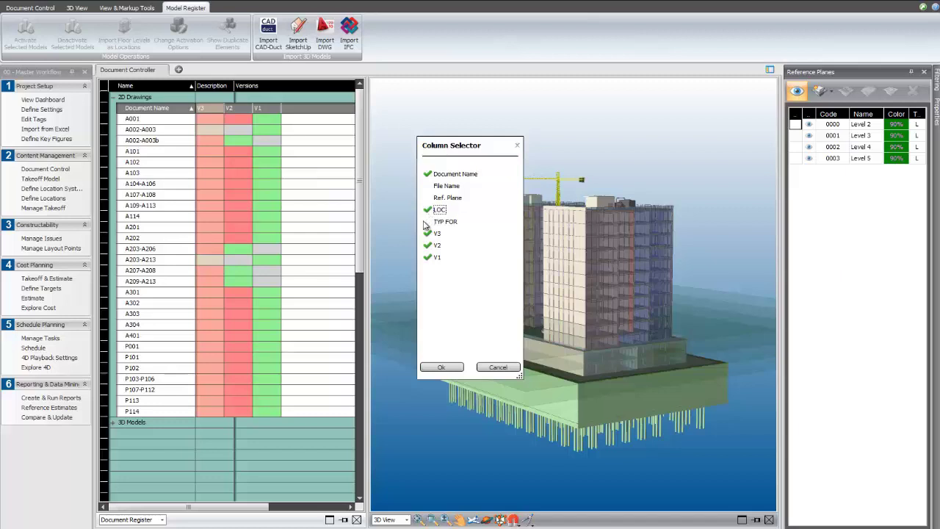
click(428, 220)
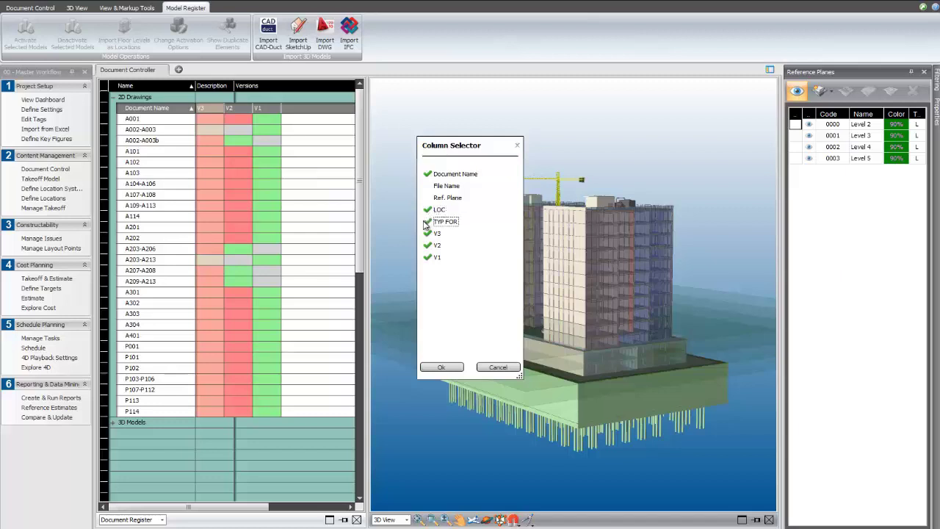
click(445, 366)
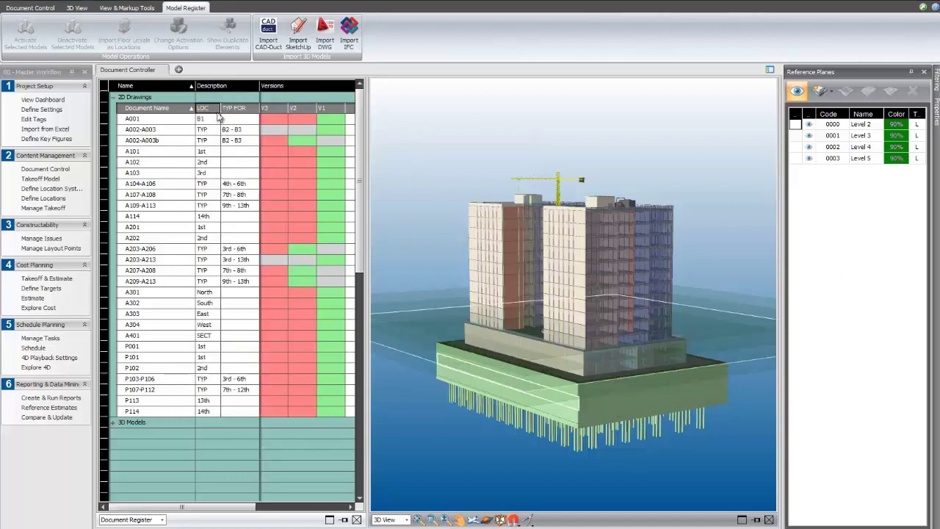
Filter LOC to 2nd, map A102, A202 and P102 onto the Level 2 plane, then clear filters
click(215, 108)
click(241, 193)
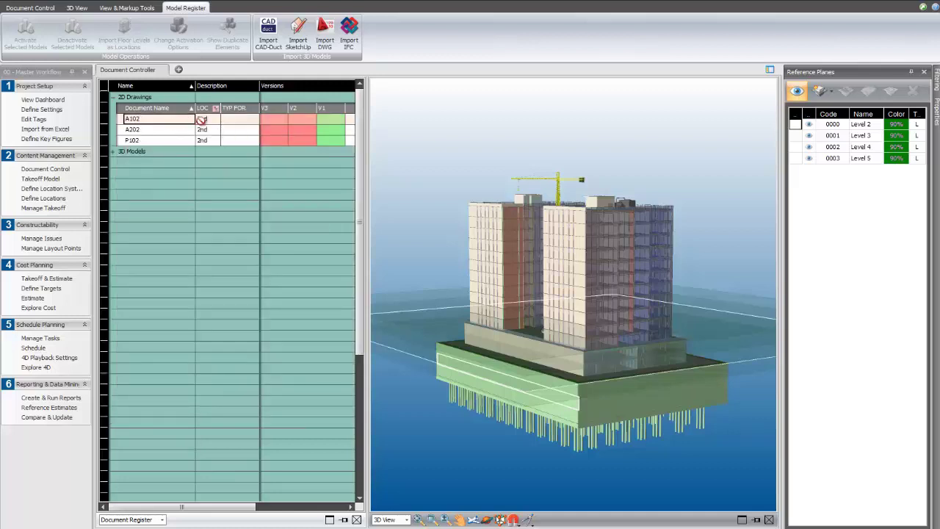
click(871, 125)
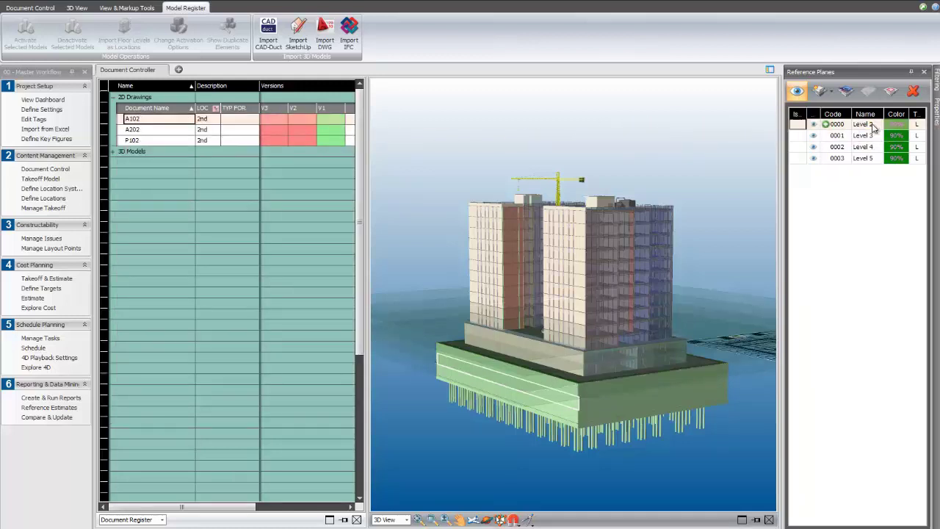
click(186, 129)
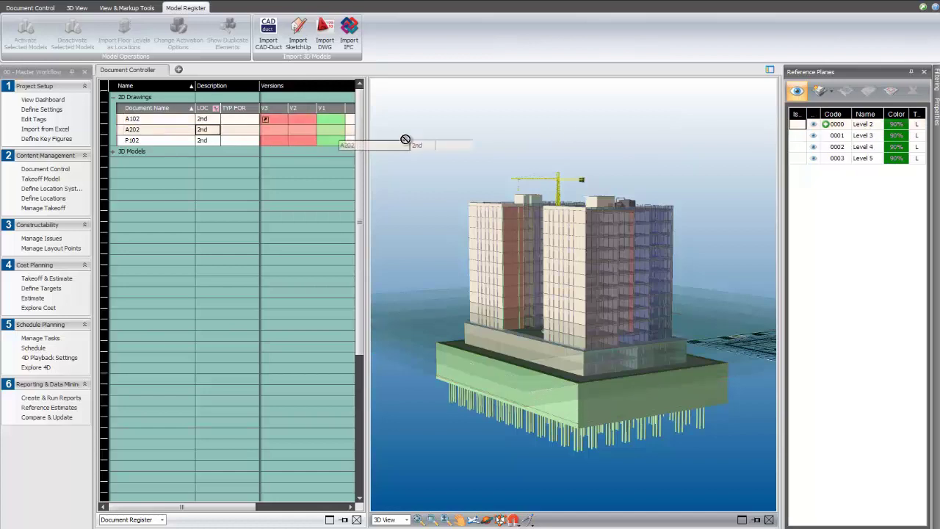
click(863, 125)
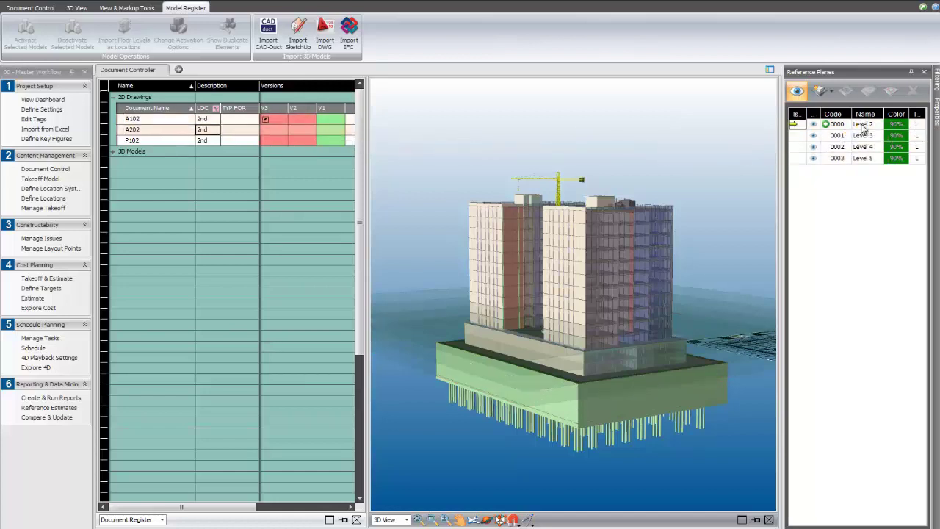
drag(180, 141, 834, 131)
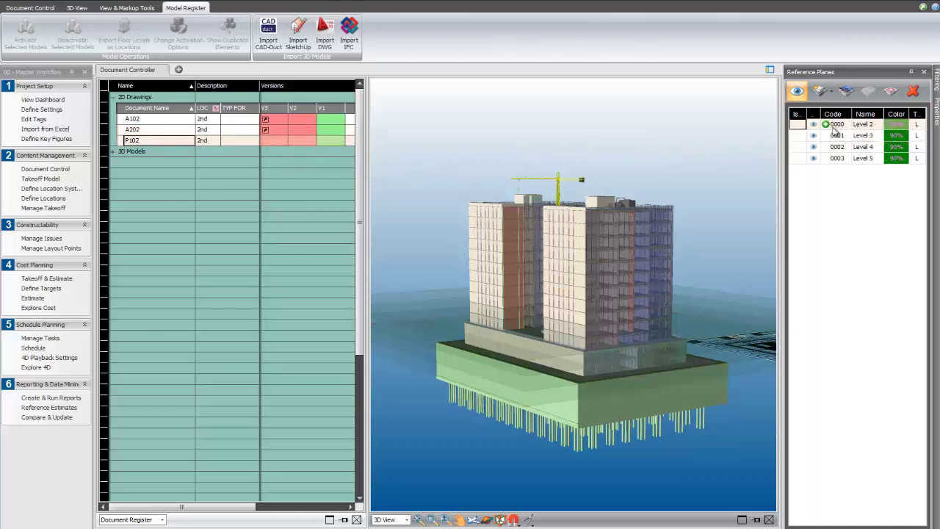
click(215, 108)
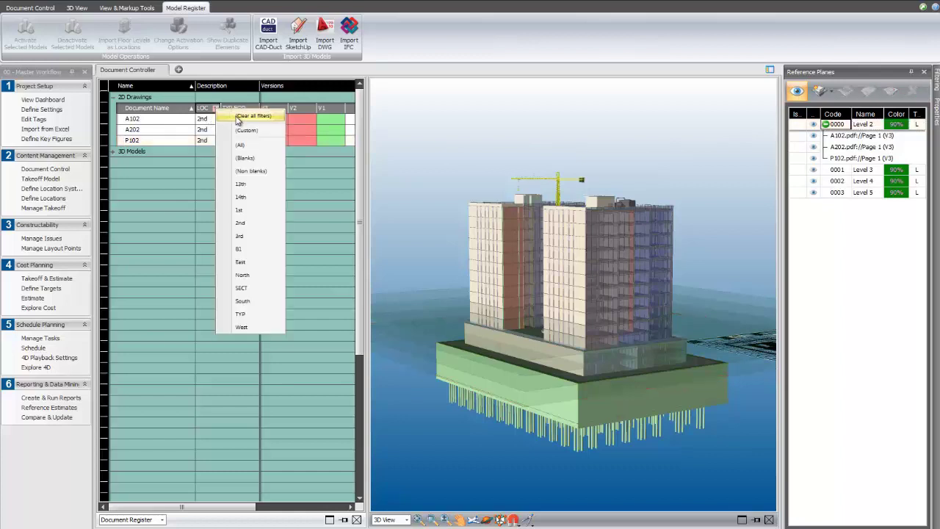
click(239, 116)
Filter TYP FOR to 3rd - 6th, map A203-A206 to Level 3 and P103-P106 to Level 4
click(253, 109)
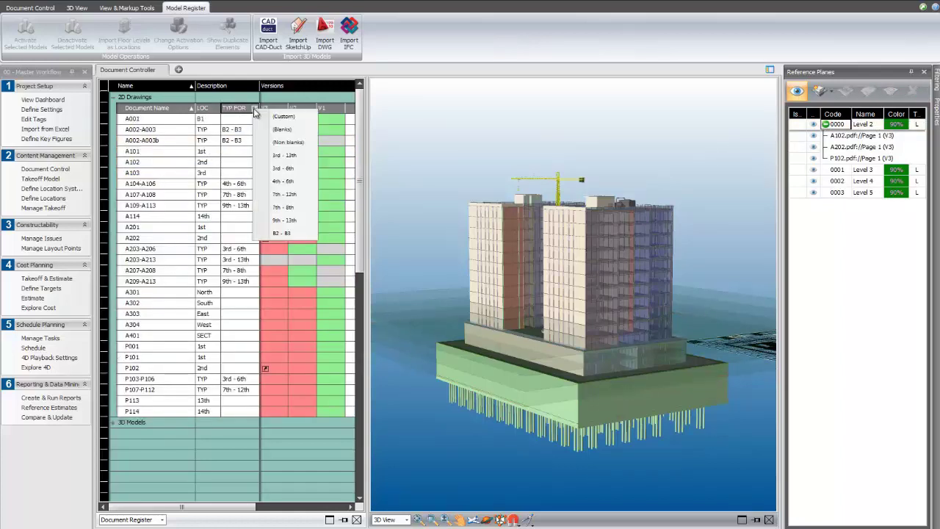
click(286, 166)
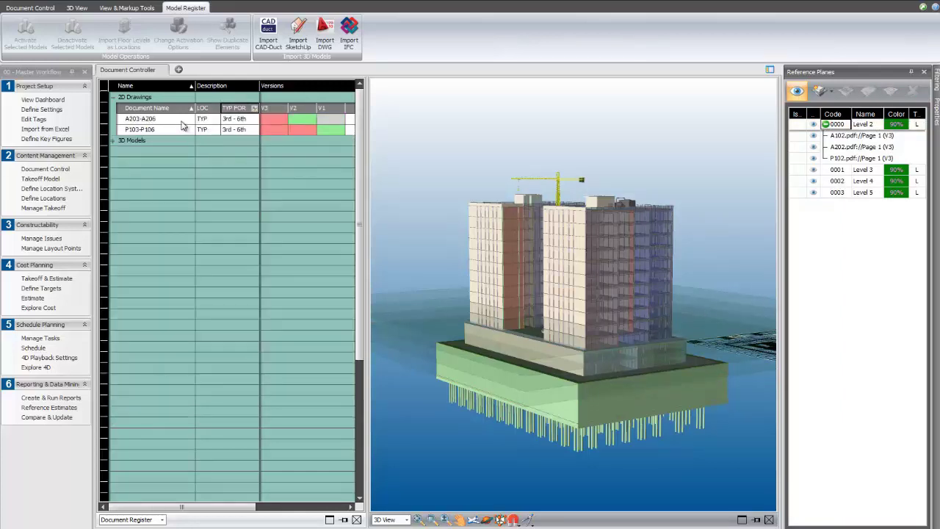
mouse_move(185, 119)
mouse_down()
mouse_move(602, 170)
mouse_move(877, 170)
mouse_up()
drag(189, 130, 874, 186)
click(827, 172)
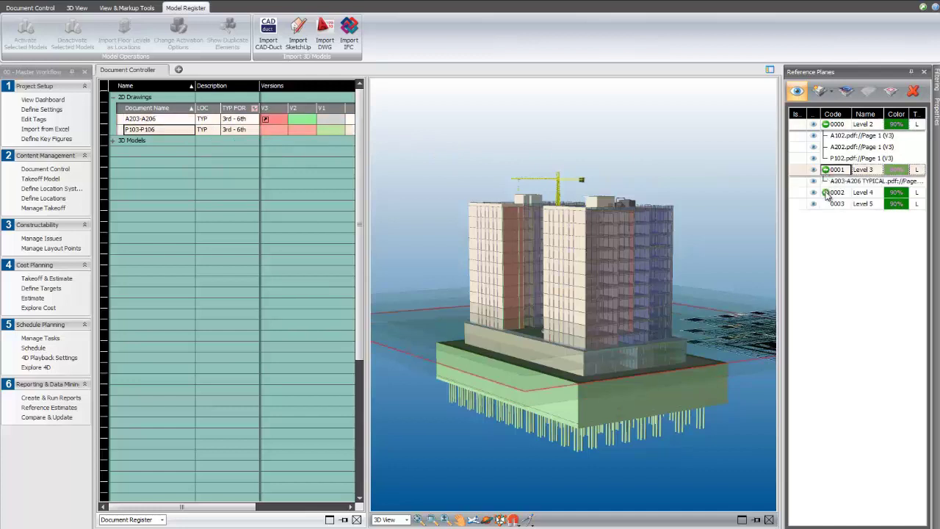
click(826, 194)
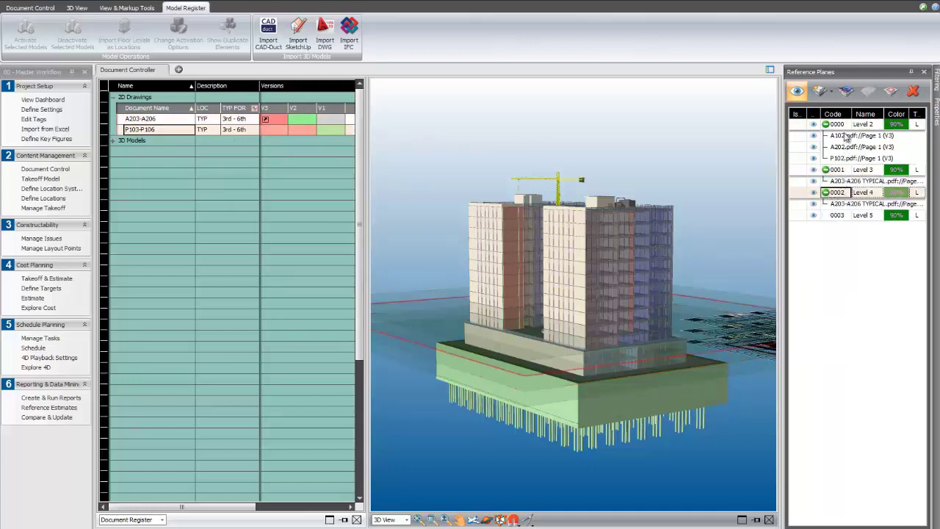
drag(846, 137, 852, 206)
Scale the selected reference drawings at 1/4" = 1' and orbit the 3D view to check them
right_click(852, 205)
click(865, 255)
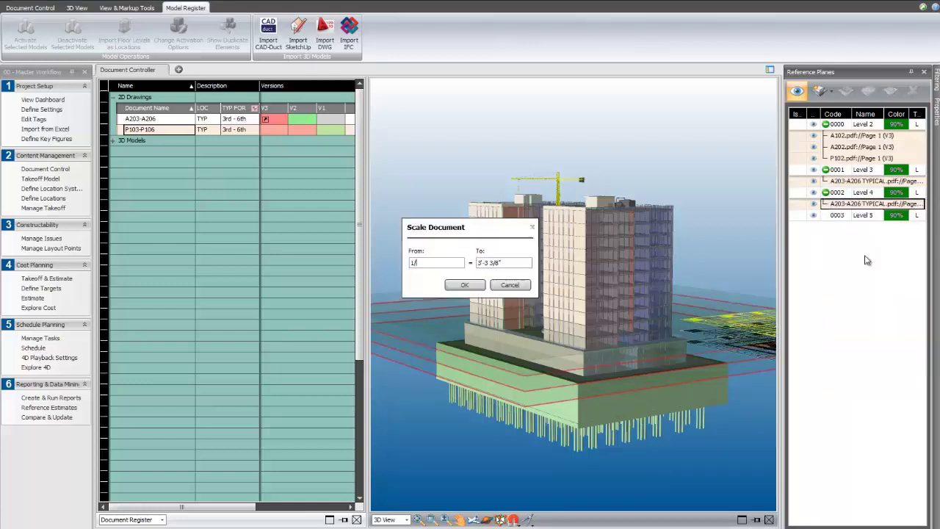
text(1/4")
key(Tab)
text(1')
click(464, 285)
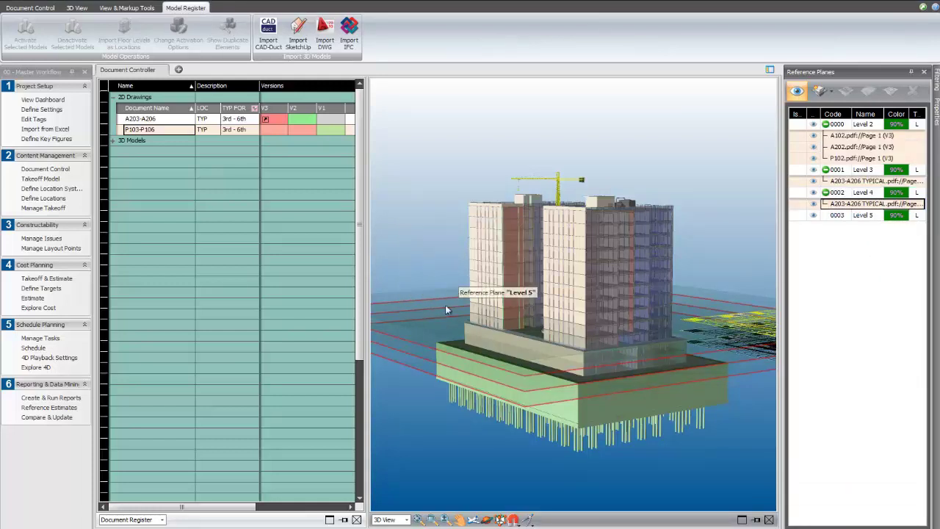
click(500, 519)
drag(717, 401, 558, 425)
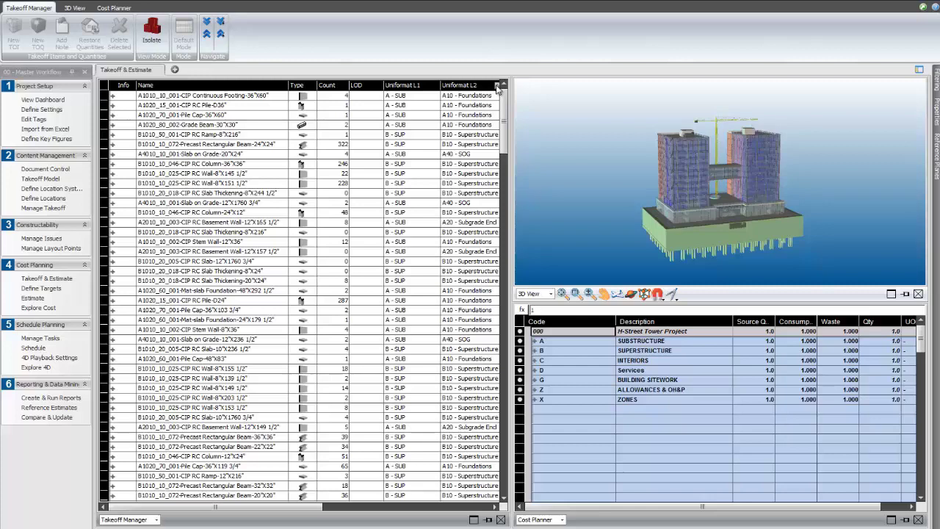
Filter takeoff items to Uniformat A10 - Foundations and expand A > A10 to the CIP footing cost row
click(497, 86)
click(540, 130)
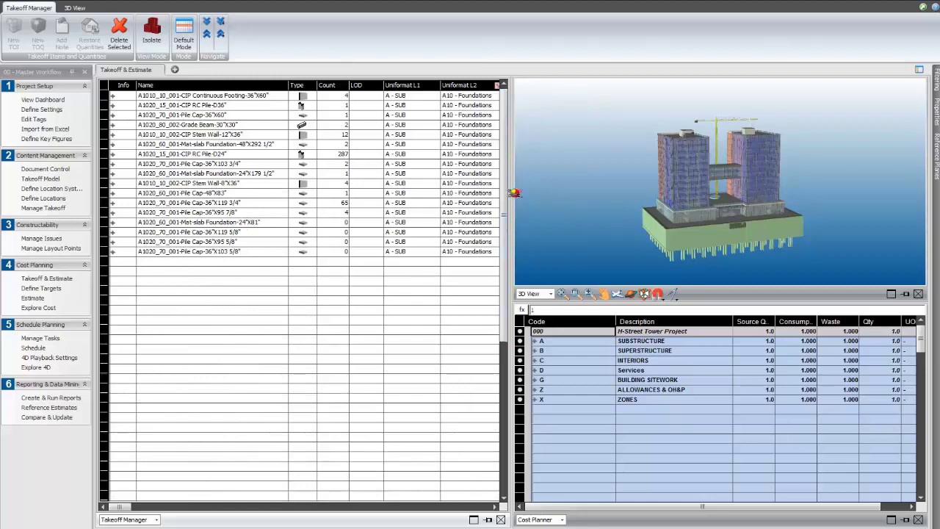
click(536, 342)
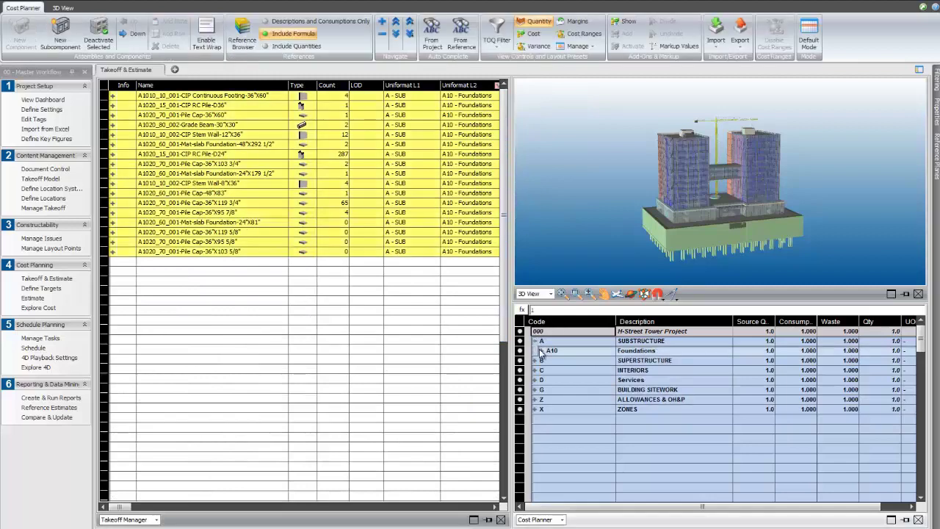
click(542, 351)
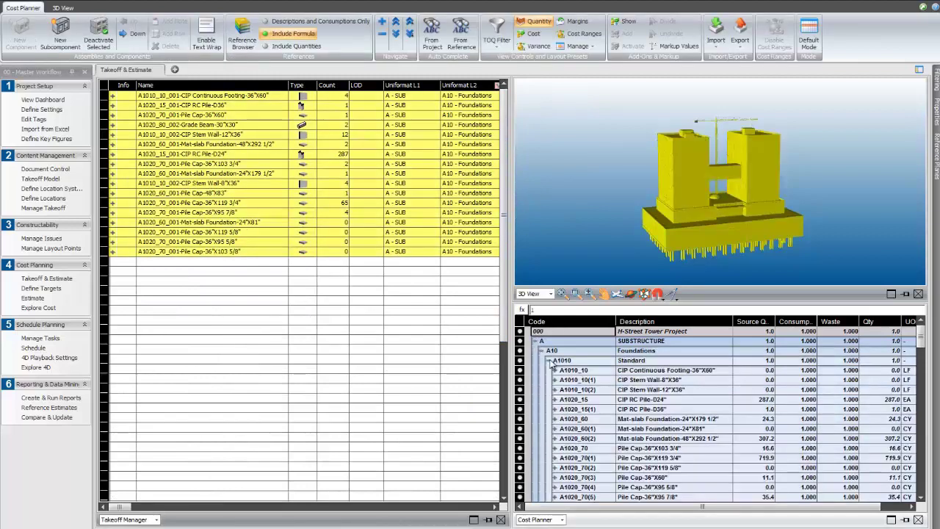
click(649, 371)
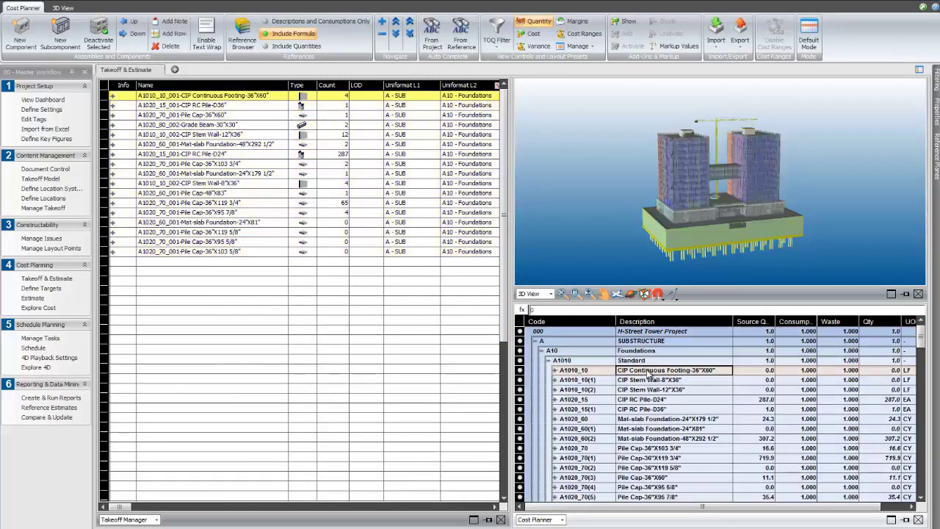
Isolate the CIP Continuous Footing takeoff in the 3D view and orbit to inspect it
click(112, 96)
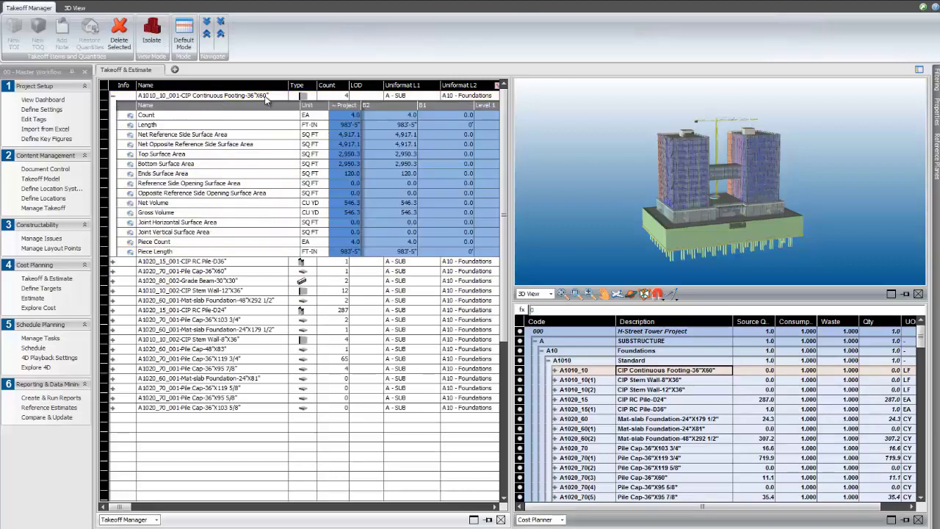
right_click(266, 97)
click(294, 212)
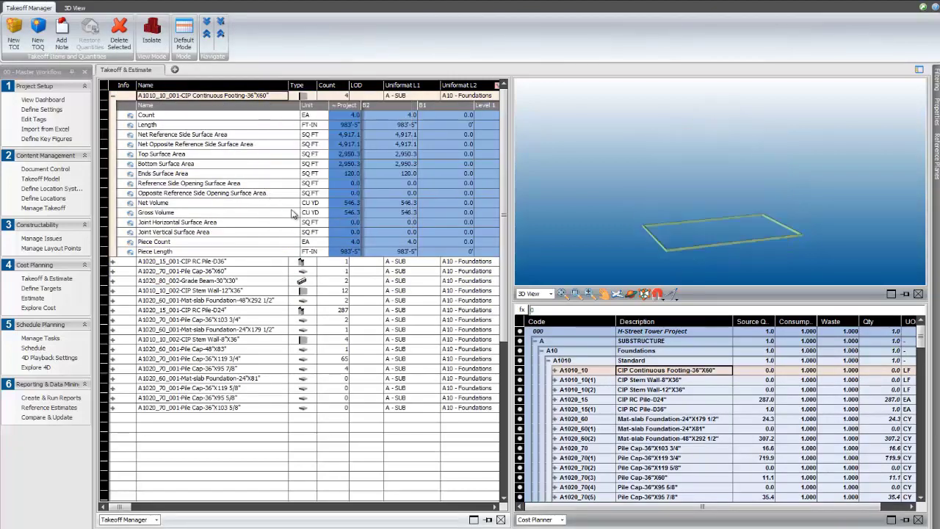
click(631, 293)
drag(688, 250, 689, 201)
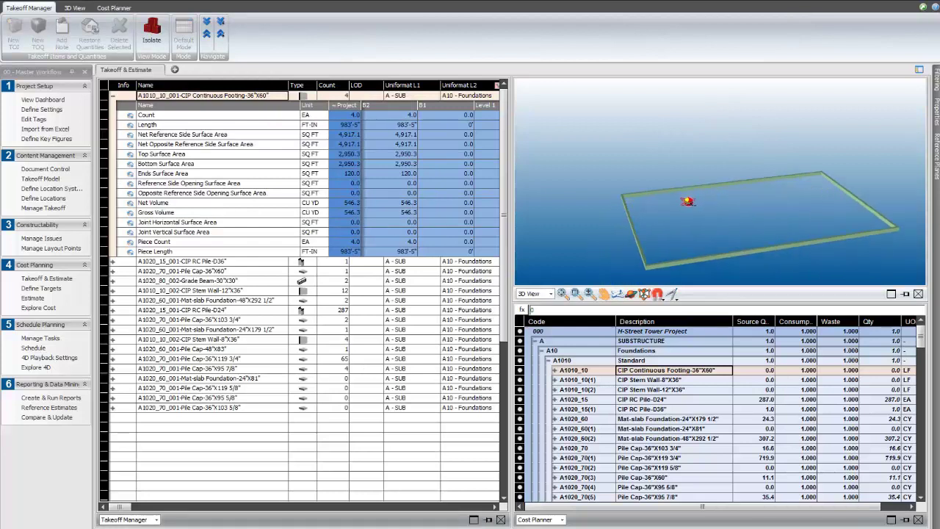
Set the footing's LOD to LOD 200 and drag its 983.4 Length onto cost item A1010_10
click(379, 95)
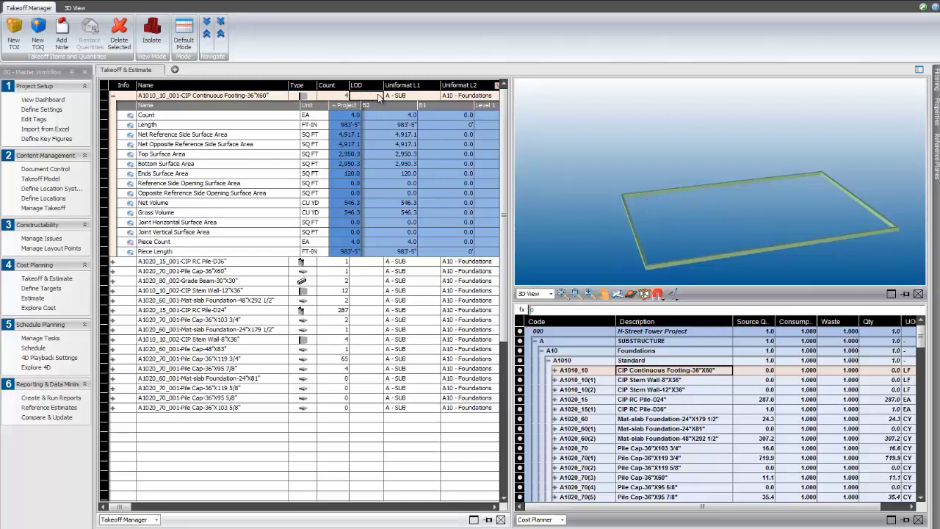
click(378, 95)
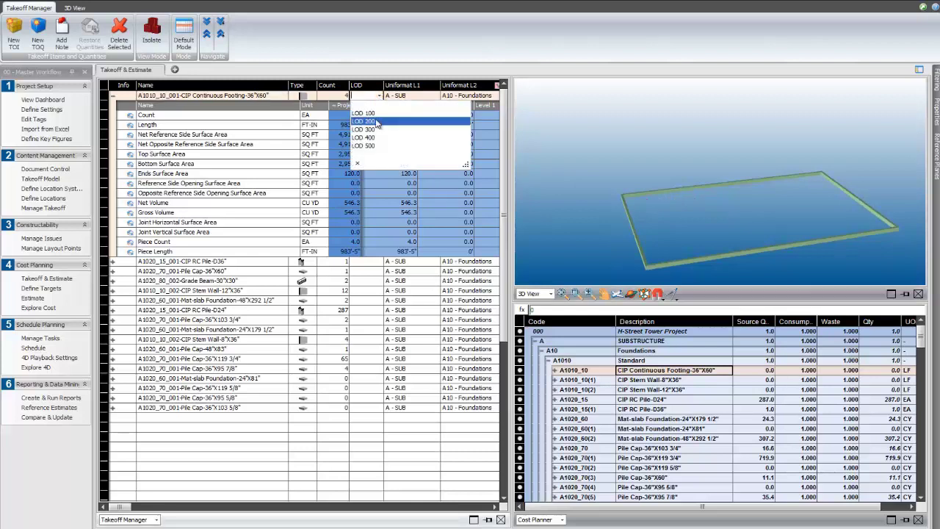
click(375, 123)
drag(260, 125, 757, 371)
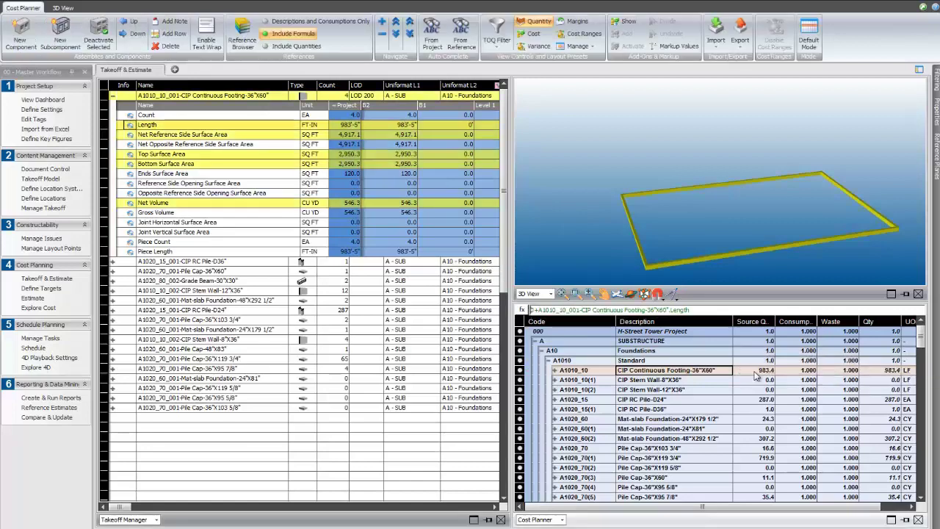
Isolate the CIP RC Pile-D36" takeoff in the 3D view and zoom in on it
click(113, 96)
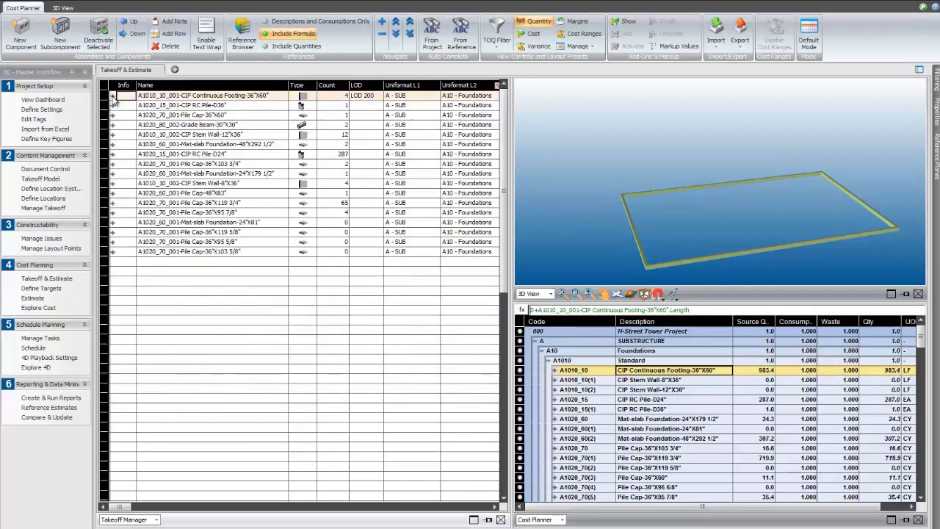
click(203, 107)
right_click(205, 108)
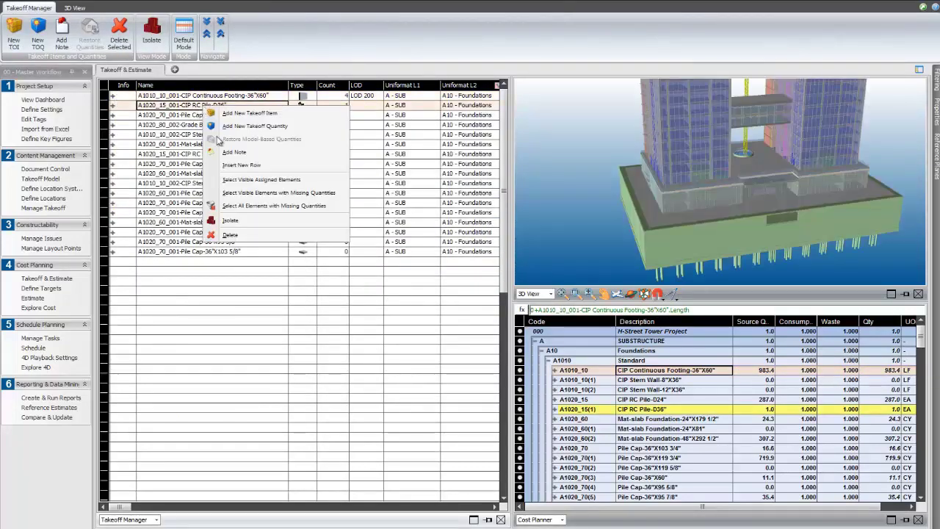
click(248, 219)
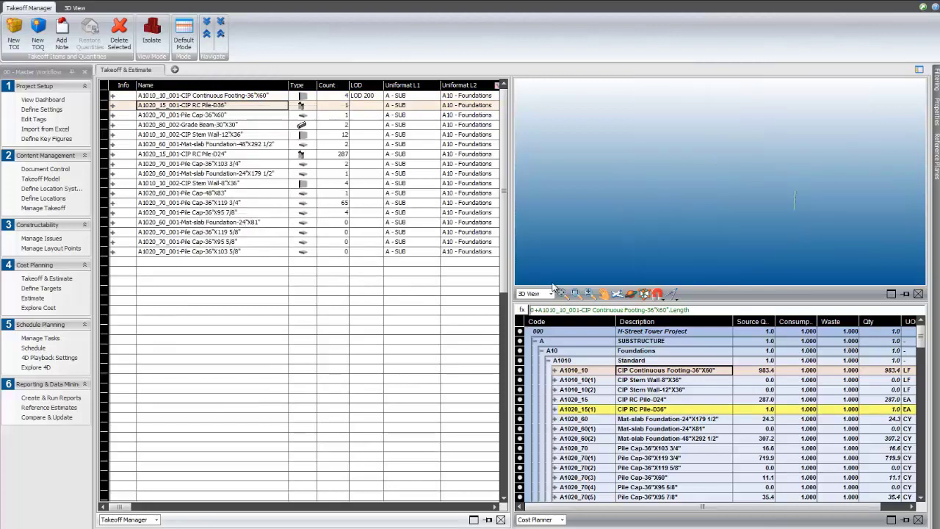
click(588, 293)
drag(778, 175, 816, 230)
Tag the pile as LOD 100 and drag its 30' Height into cost row A1010_10(1)
click(371, 108)
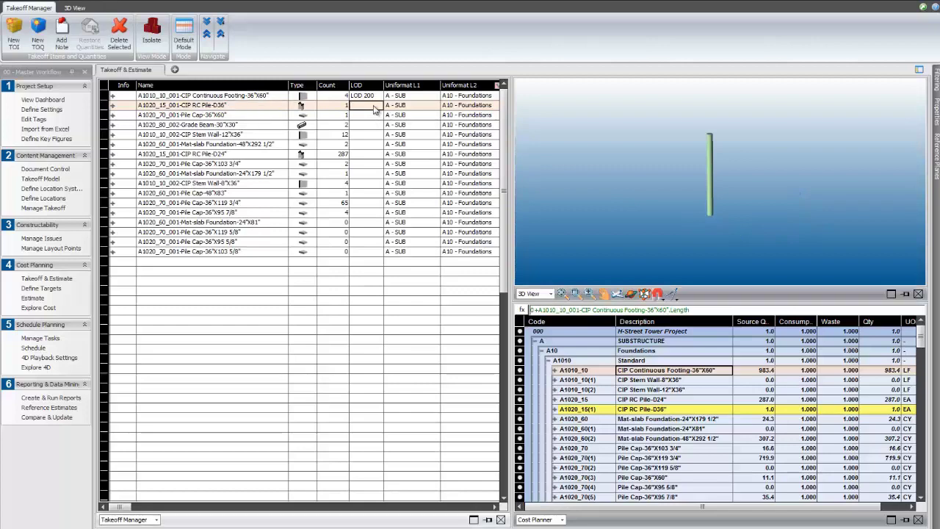
click(378, 105)
click(379, 105)
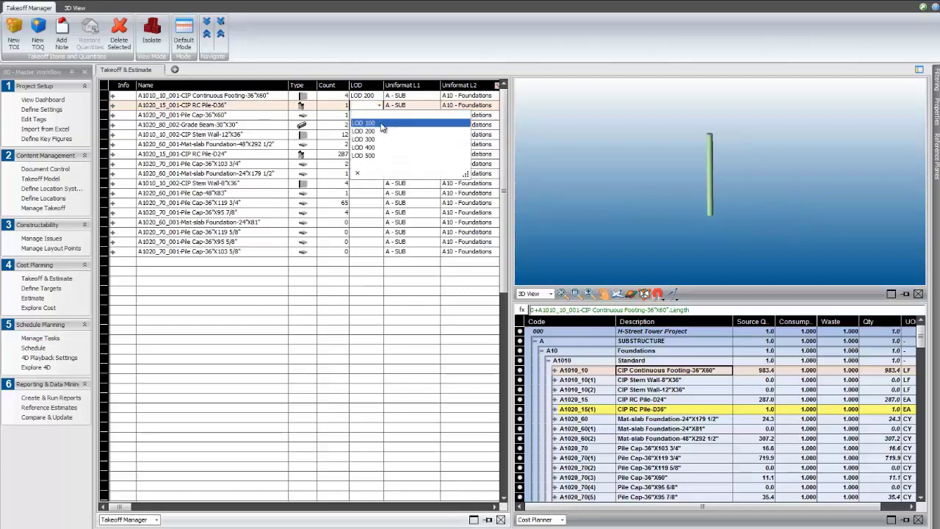
click(381, 123)
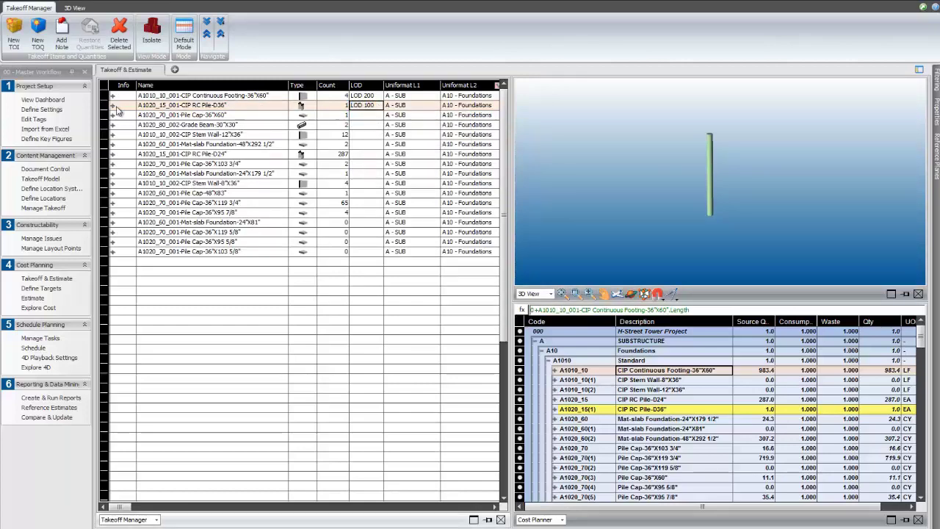
click(112, 106)
drag(213, 136, 757, 379)
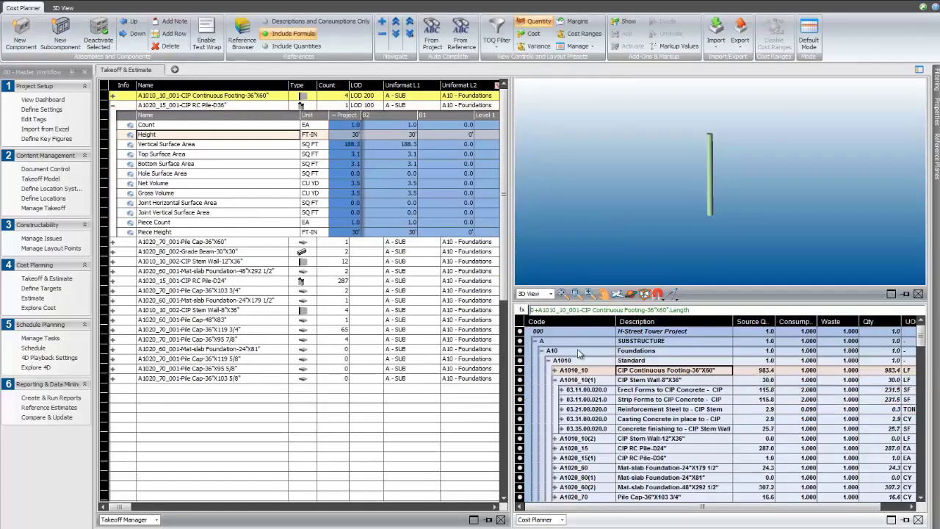